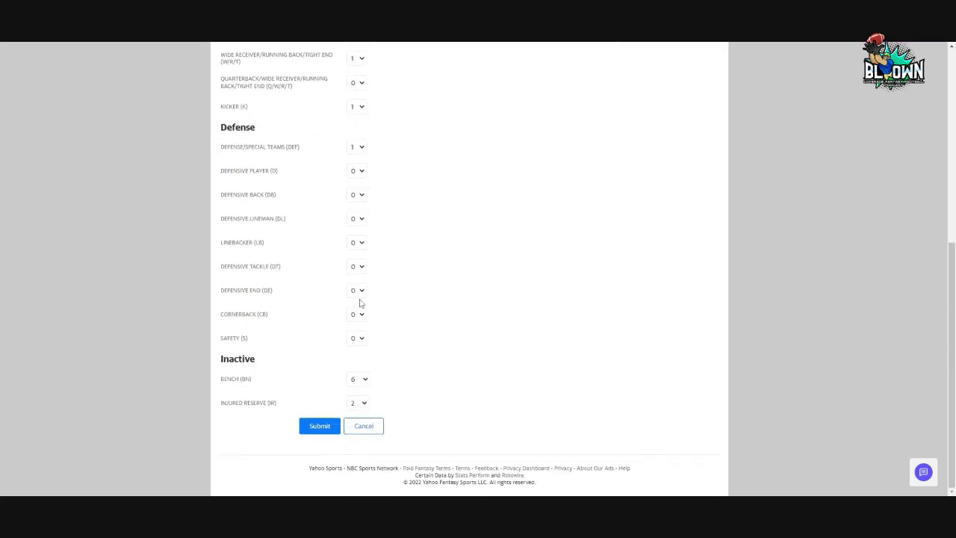
- Set the Defensive End roster count to 1 and return it to 0
{"action": "left_click", "coordinate": [361, 301]}
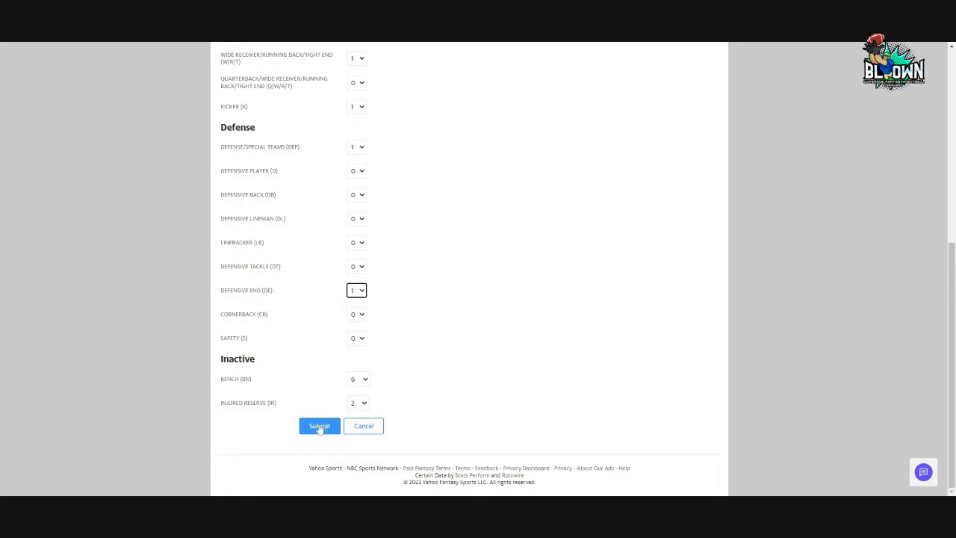
{"action": "left_click", "coordinate": [361, 302]}
{"action": "left_click", "coordinate": [424, 353]}
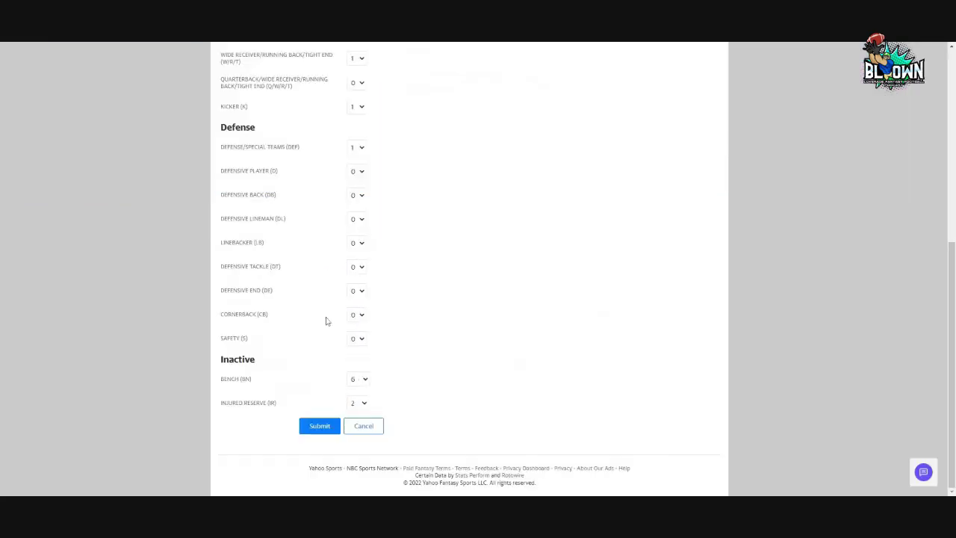
- Leave the roster positions page without submitting and review the passing and rushing categories in the league's Scoring Settings
{"action": "scroll", "coordinate": [404, 318], "scroll_direction": "up", "scroll_amount": 10}
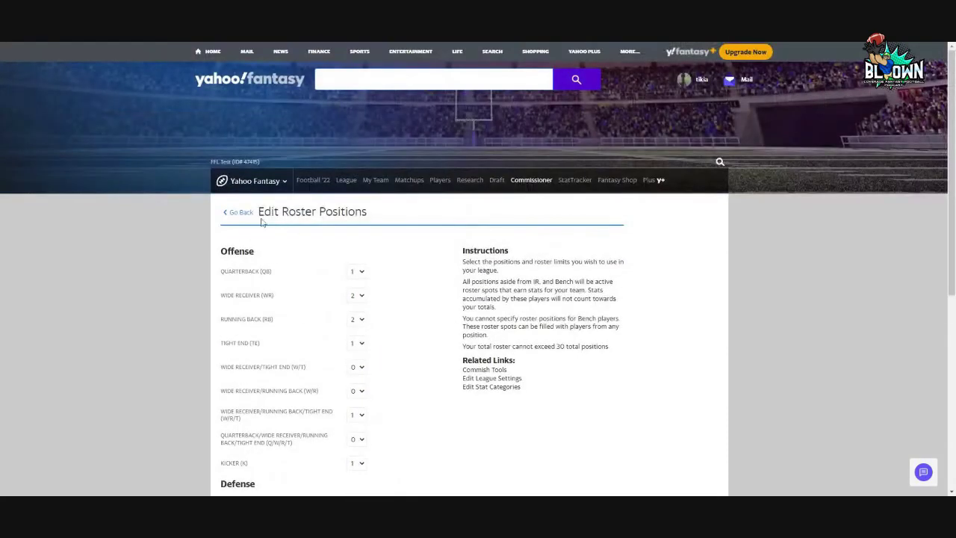
{"action": "left_click", "coordinate": [241, 214]}
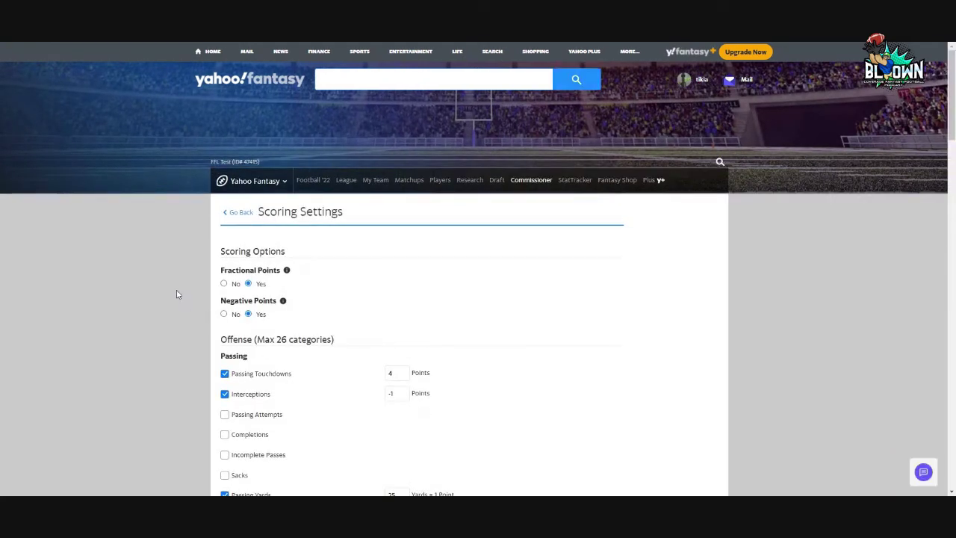
{"action": "scroll", "coordinate": [165, 288], "scroll_direction": "down", "scroll_amount": 2}
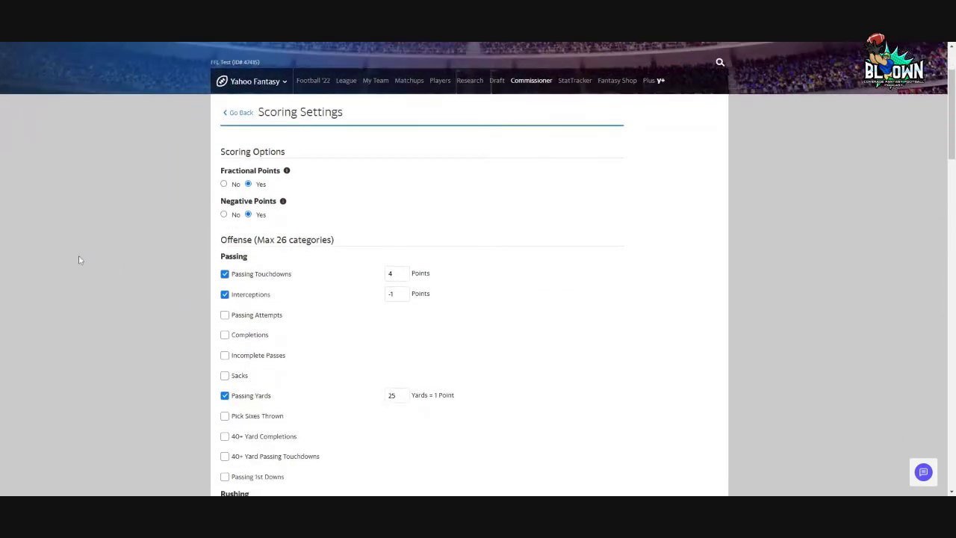
{"action": "scroll", "coordinate": [79, 260], "scroll_direction": "down", "scroll_amount": 1}
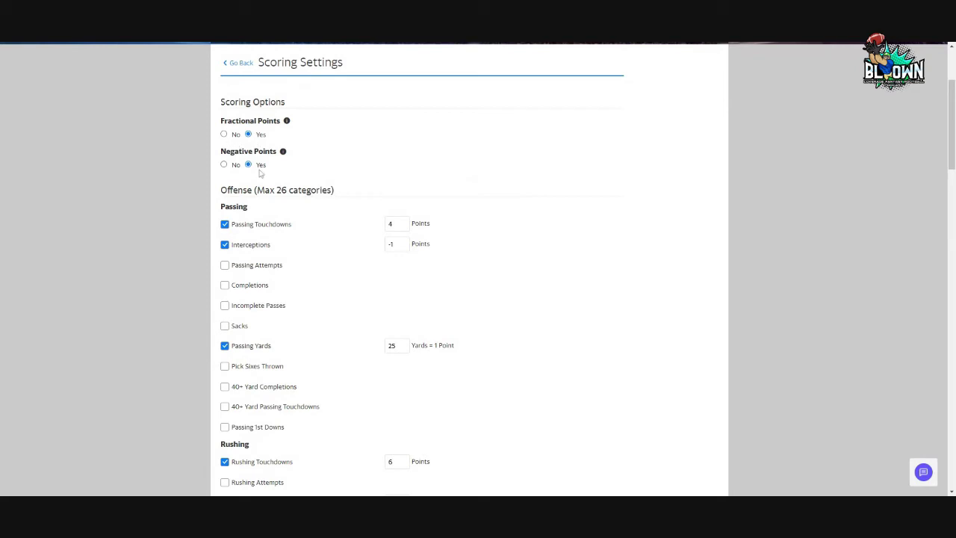
{"action": "scroll", "coordinate": [266, 251], "scroll_direction": "down", "scroll_amount": 1}
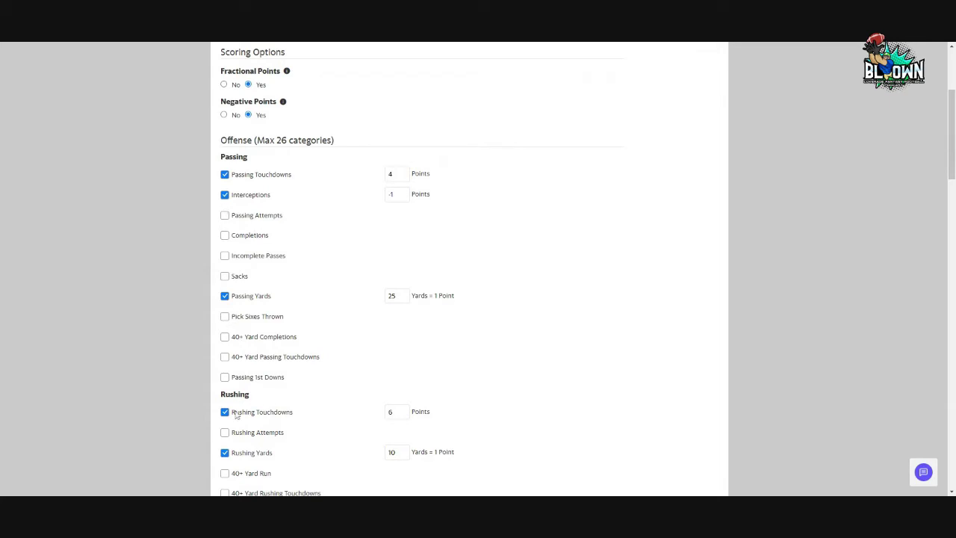
{"action": "scroll", "coordinate": [318, 232], "scroll_direction": "down", "scroll_amount": 1}
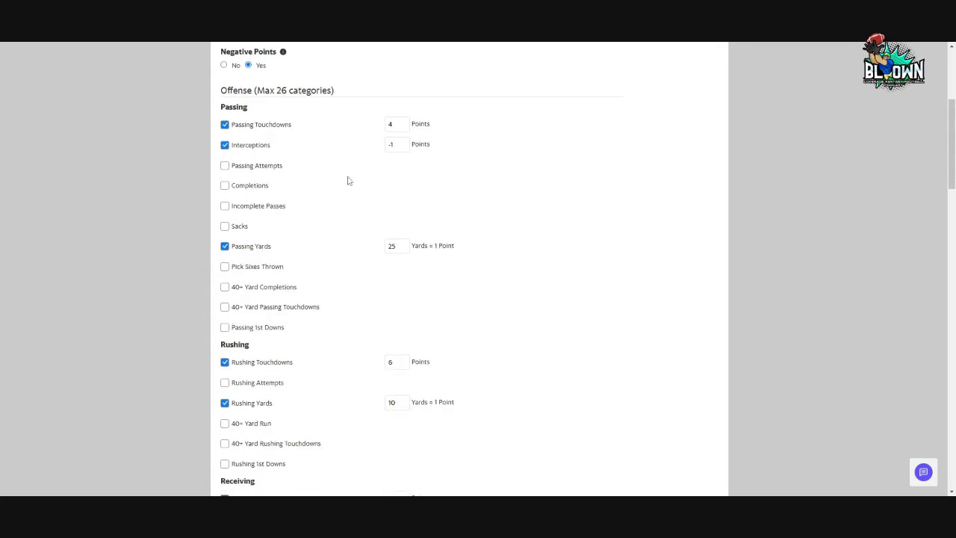
- Enter -1 points for Interceptions and check the Passing Touchdowns value
{"action": "left_click", "coordinate": [390, 144]}
{"action": "left_click", "coordinate": [406, 46]}
{"action": "left_click", "coordinate": [396, 144]}
{"action": "type", "text": "-1"}
{"action": "left_click", "coordinate": [320, 197]}
{"action": "double_click", "coordinate": [390, 124]}
{"action": "left_click", "coordinate": [346, 199]}
- Set Passing Yards to 20 yards per point
{"action": "scroll", "coordinate": [346, 199], "scroll_direction": "down", "scroll_amount": 1}
{"action": "scroll", "coordinate": [301, 142], "scroll_direction": "up", "scroll_amount": 1}
{"action": "scroll", "coordinate": [366, 221], "scroll_direction": "down", "scroll_amount": 1}
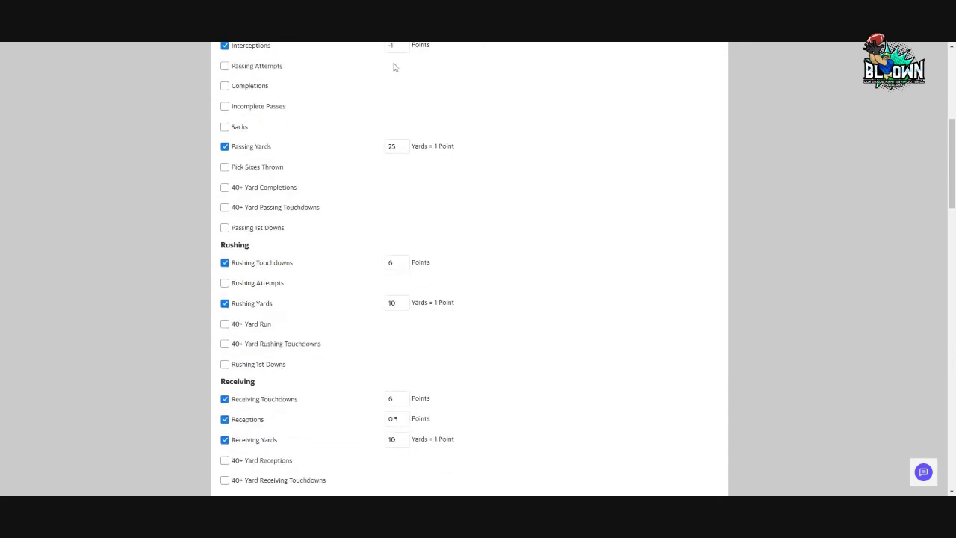
{"action": "scroll", "coordinate": [331, 184], "scroll_direction": "down", "scroll_amount": 1}
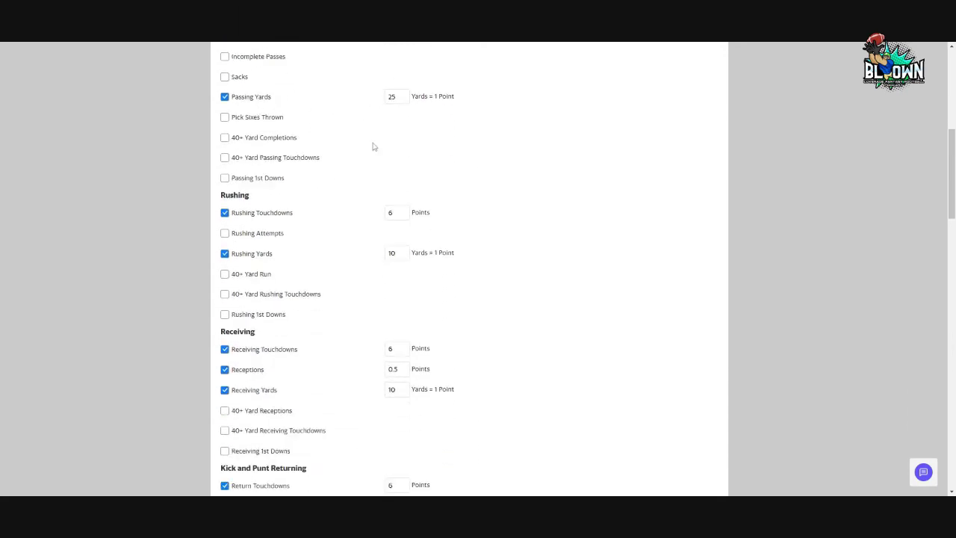
{"action": "scroll", "coordinate": [334, 187], "scroll_direction": "down", "scroll_amount": 1}
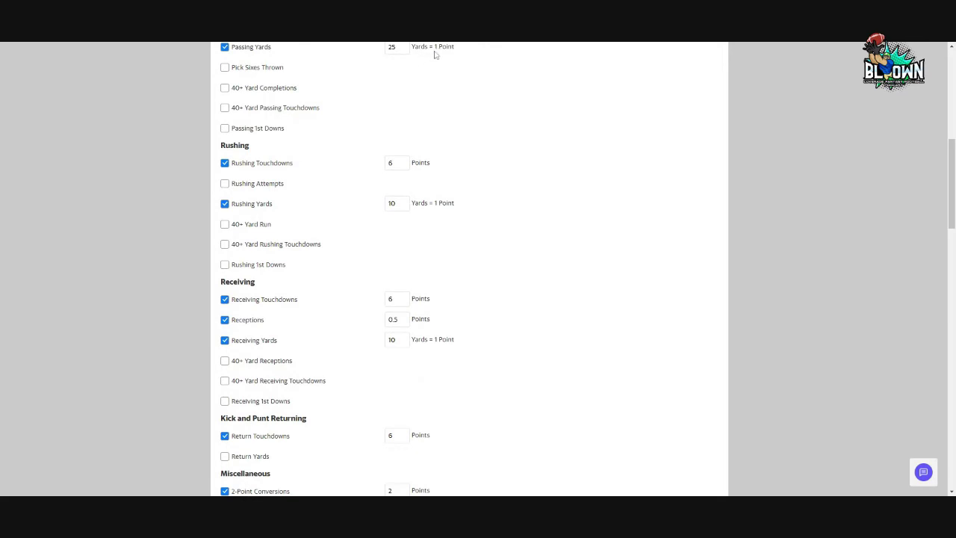
{"action": "scroll", "coordinate": [366, 127], "scroll_direction": "up", "scroll_amount": 1}
{"action": "left_click", "coordinate": [392, 96]}
{"action": "type", "text": "0"}
{"action": "key", "text": "Tab"}
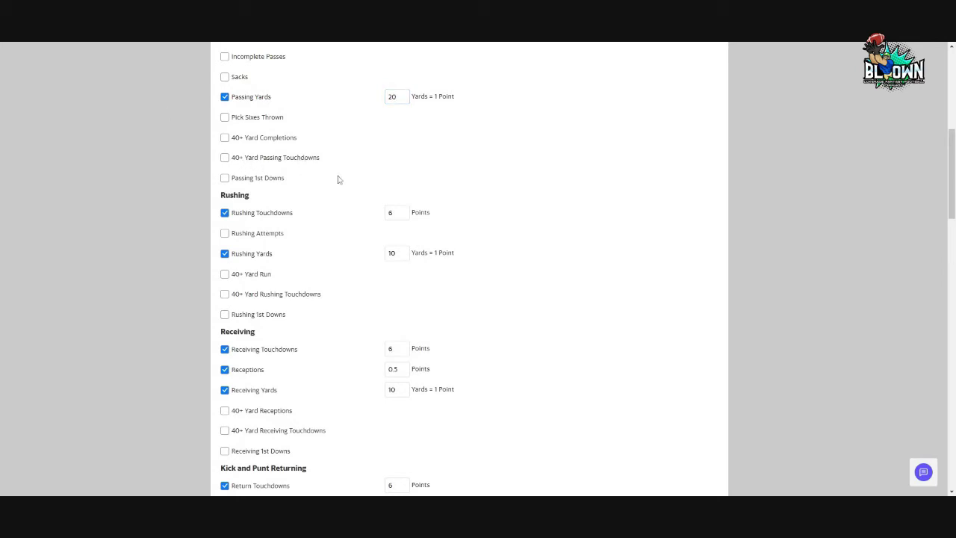
- Enable the 40+ Yard Rushing Touchdowns category and award it 2 points
{"action": "scroll", "coordinate": [313, 203], "scroll_direction": "down", "scroll_amount": 1}
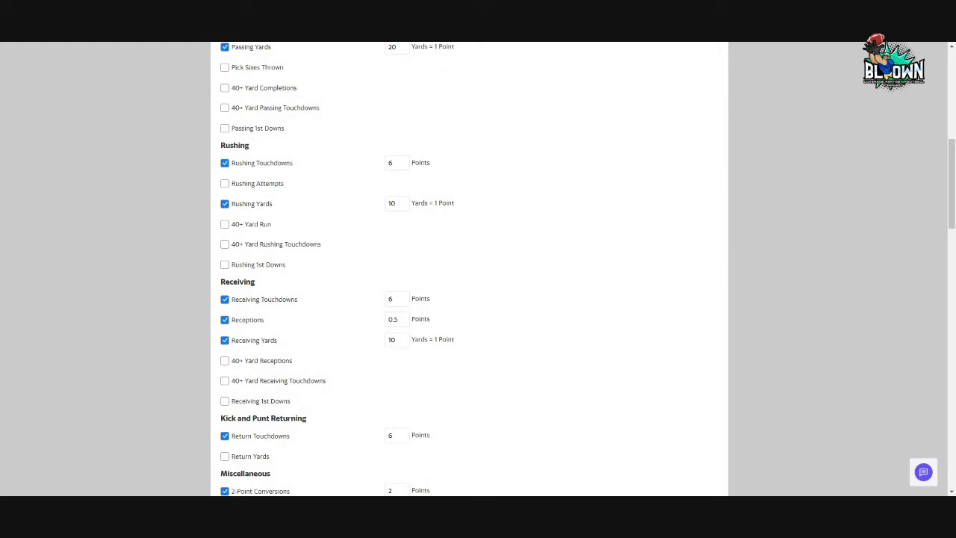
{"action": "scroll", "coordinate": [350, 195], "scroll_direction": "down", "scroll_amount": 2}
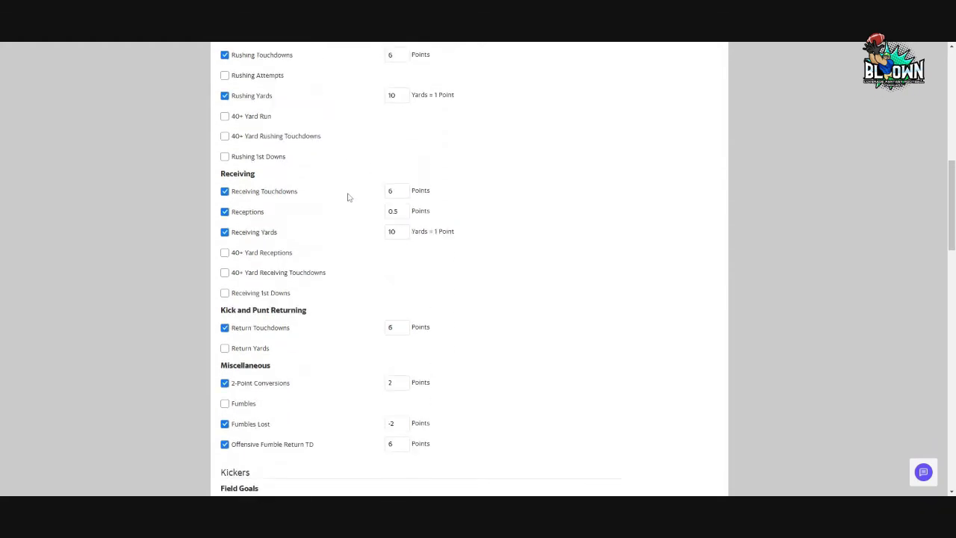
{"action": "scroll", "coordinate": [347, 197], "scroll_direction": "up", "scroll_amount": 1}
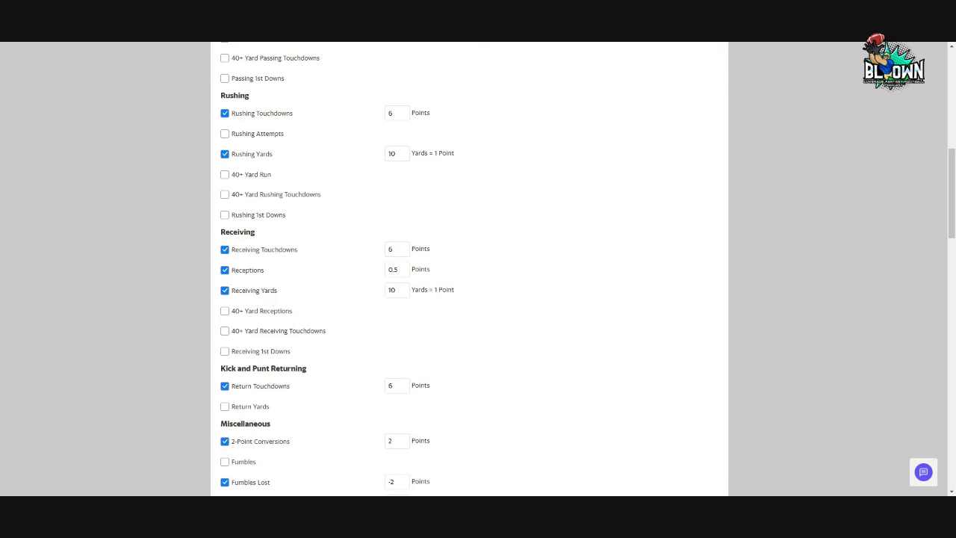
{"action": "left_click", "coordinate": [225, 196]}
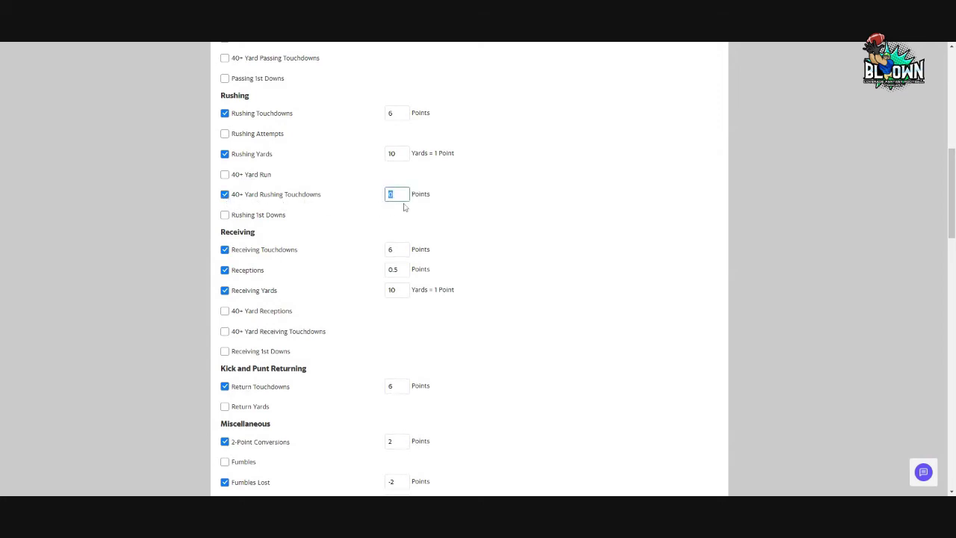
{"action": "scroll", "coordinate": [349, 262], "scroll_direction": "down", "scroll_amount": 1}
{"action": "left_click", "coordinate": [336, 253]}
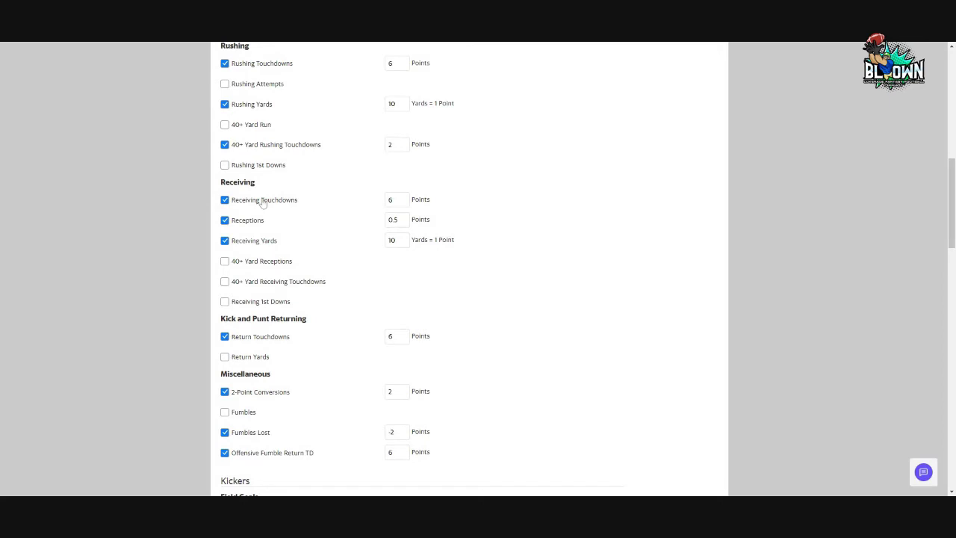
- Enable the 40+ Yard Passing Touchdowns category and award it 2 points
{"action": "scroll", "coordinate": [263, 209], "scroll_direction": "up", "scroll_amount": 1}
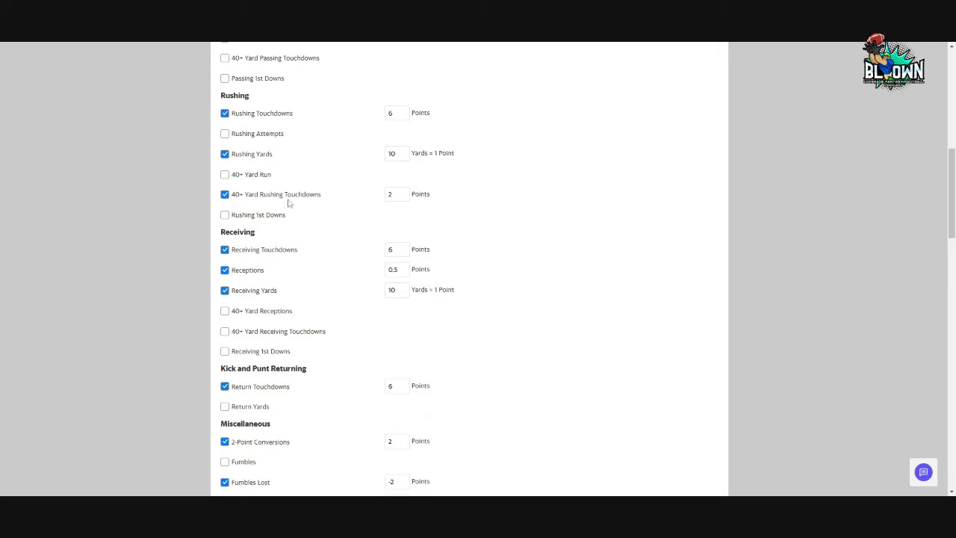
{"action": "scroll", "coordinate": [314, 172], "scroll_direction": "up", "scroll_amount": 1}
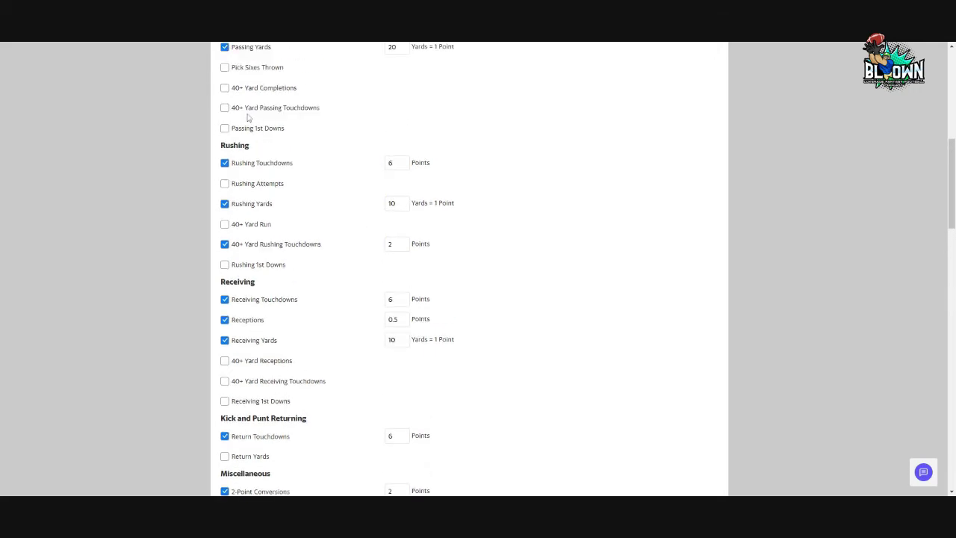
{"action": "left_click", "coordinate": [225, 107]}
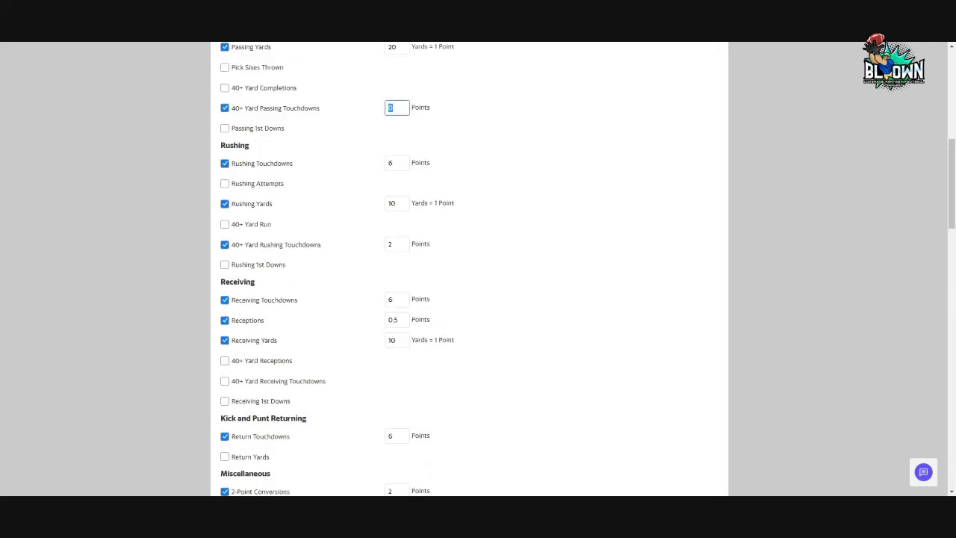
{"action": "left_click", "coordinate": [514, 290]}
{"action": "scroll", "coordinate": [493, 292], "scroll_direction": "up", "scroll_amount": 1}
- Enable the 40+ Yard Receiving Touchdowns category and award it 2 points
{"action": "scroll", "coordinate": [284, 332], "scroll_direction": "down", "scroll_amount": 1}
{"action": "scroll", "coordinate": [298, 377], "scroll_direction": "down", "scroll_amount": 1}
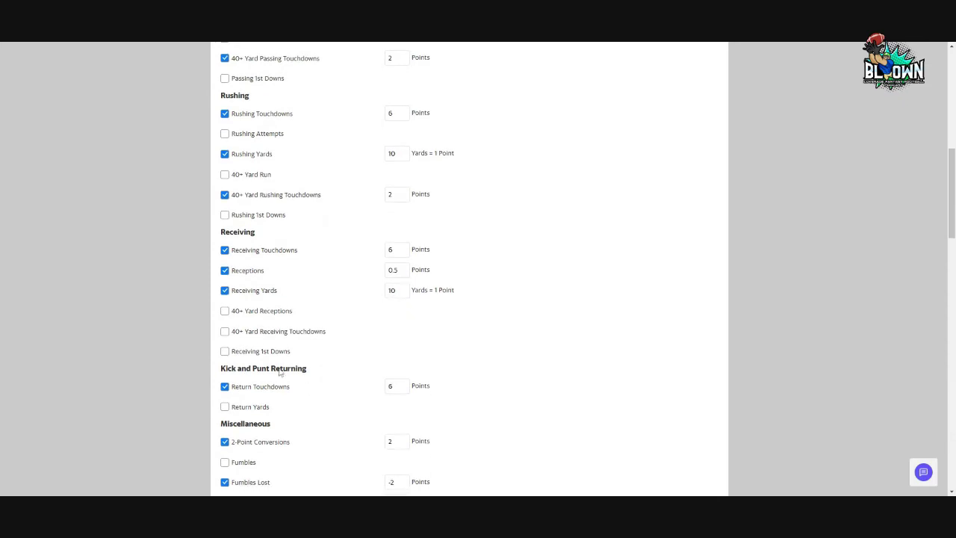
{"action": "left_click", "coordinate": [225, 331]}
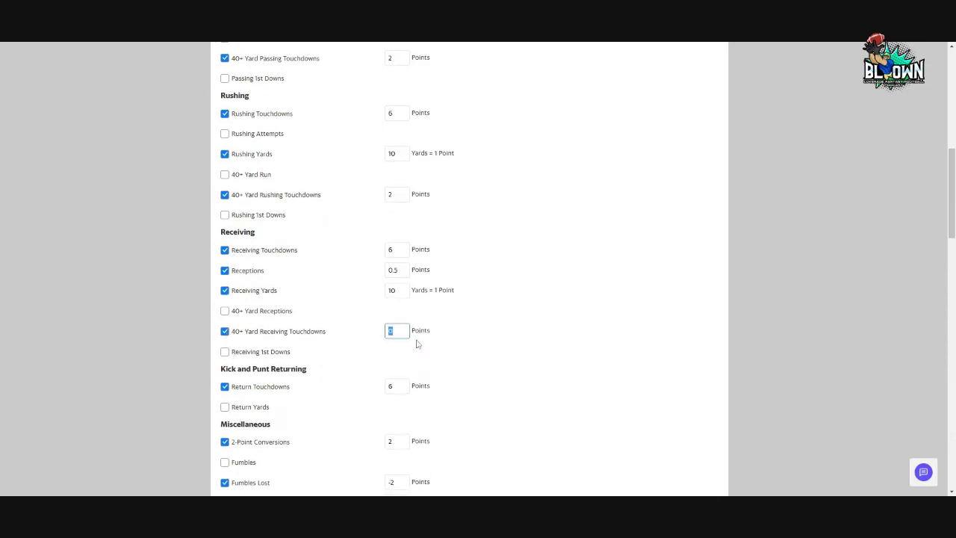
{"action": "left_click", "coordinate": [487, 307]}
- Set Receptions to 1 point each
{"action": "left_click_drag", "start_coordinate": [403, 270], "coordinate": [372, 270]}
{"action": "type", "text": "1"}
{"action": "left_click", "coordinate": [503, 382]}
- Enable Return Yards under Kick and Punt Returning at 25 yards per point
{"action": "scroll", "coordinate": [354, 398], "scroll_direction": "down", "scroll_amount": 2}
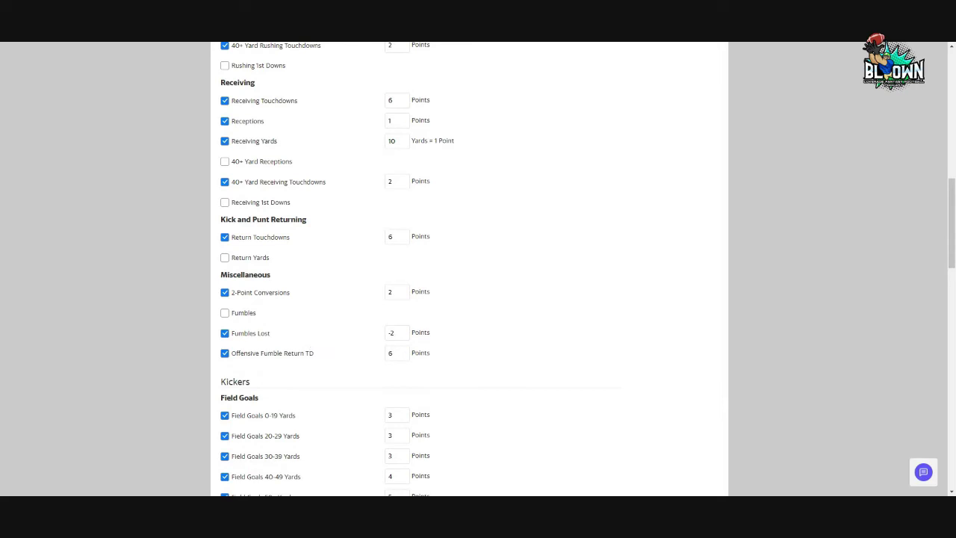
{"action": "scroll", "coordinate": [299, 346], "scroll_direction": "down", "scroll_amount": 1}
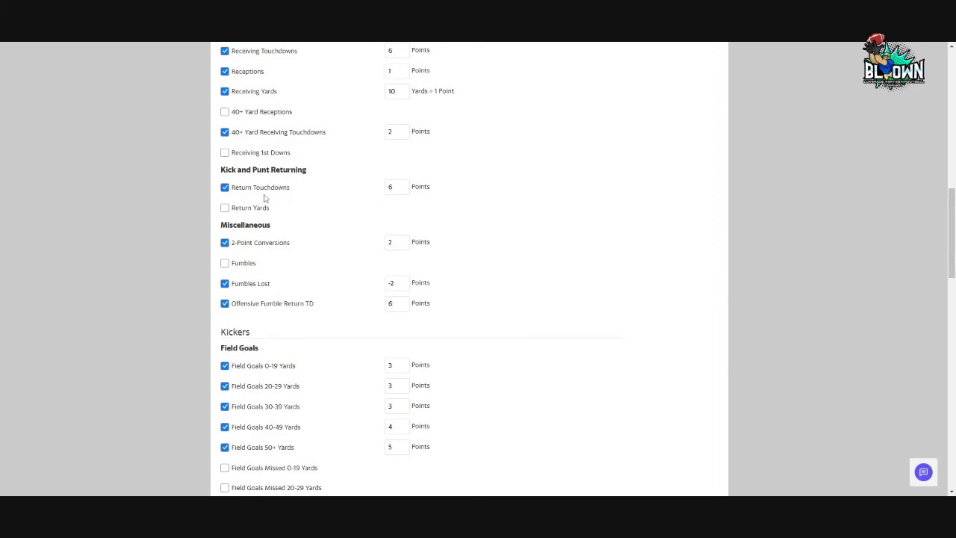
{"action": "scroll", "coordinate": [297, 277], "scroll_direction": "down", "scroll_amount": 2}
{"action": "scroll", "coordinate": [298, 281], "scroll_direction": "down", "scroll_amount": 1}
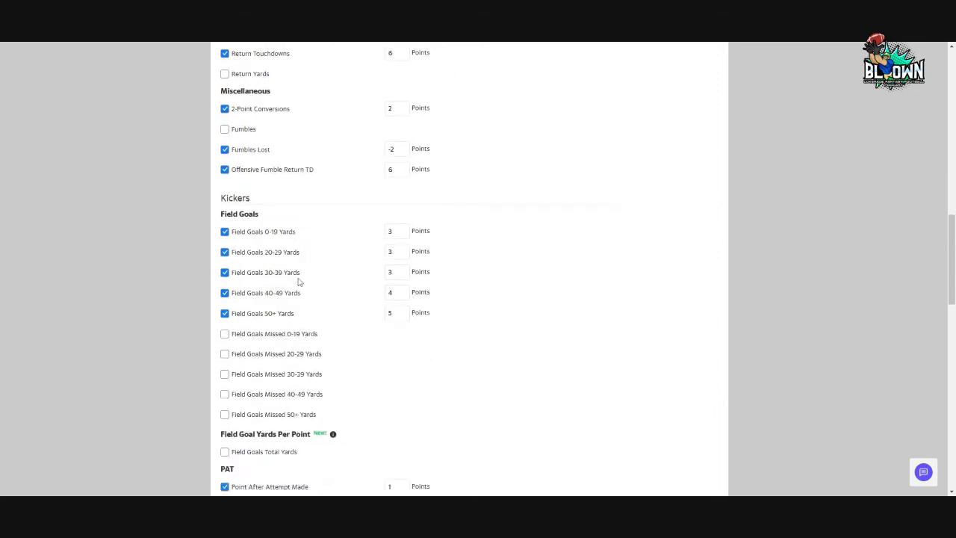
{"action": "scroll", "coordinate": [239, 88], "scroll_direction": "up", "scroll_amount": 1}
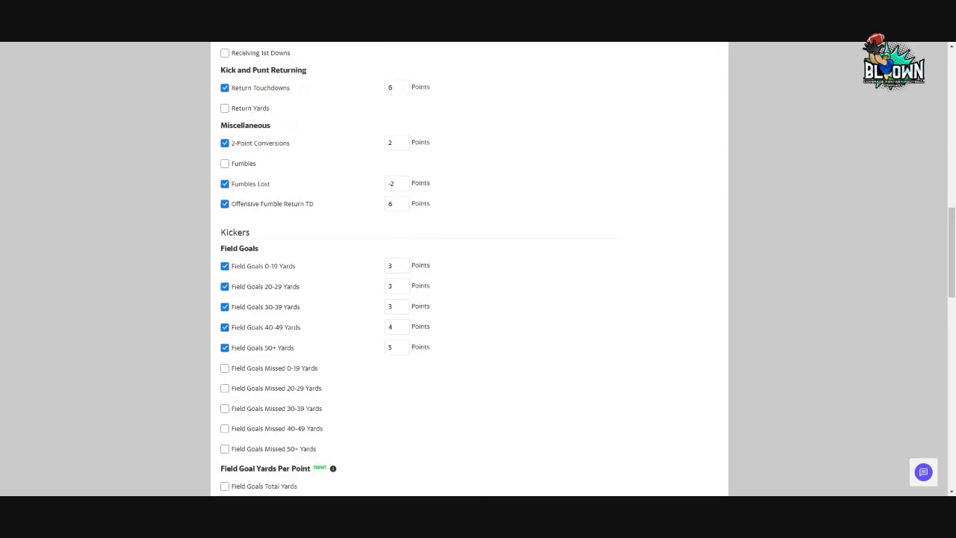
{"action": "left_click", "coordinate": [225, 108]}
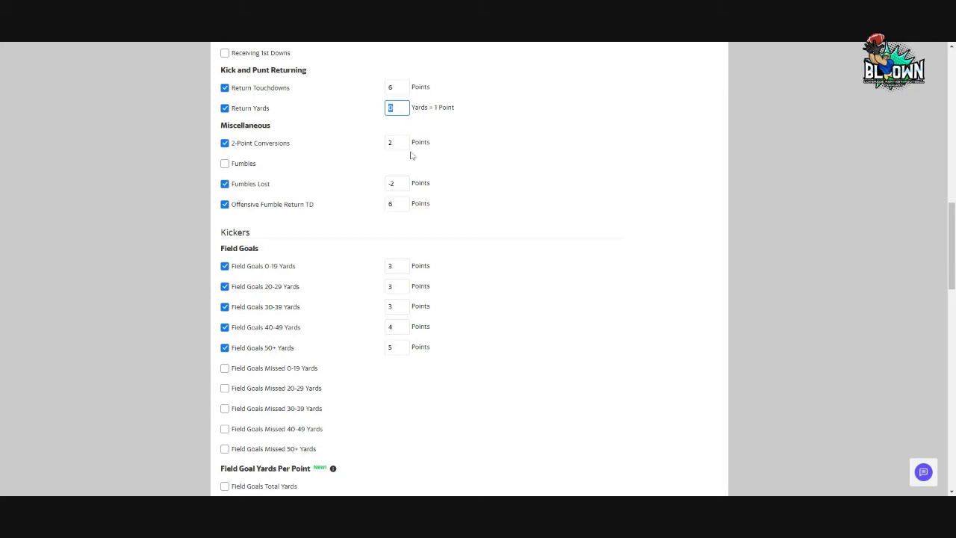
{"action": "type", "text": "25"}
{"action": "left_click", "coordinate": [469, 143]}
{"action": "scroll", "coordinate": [356, 243], "scroll_direction": "down", "scroll_amount": 1}
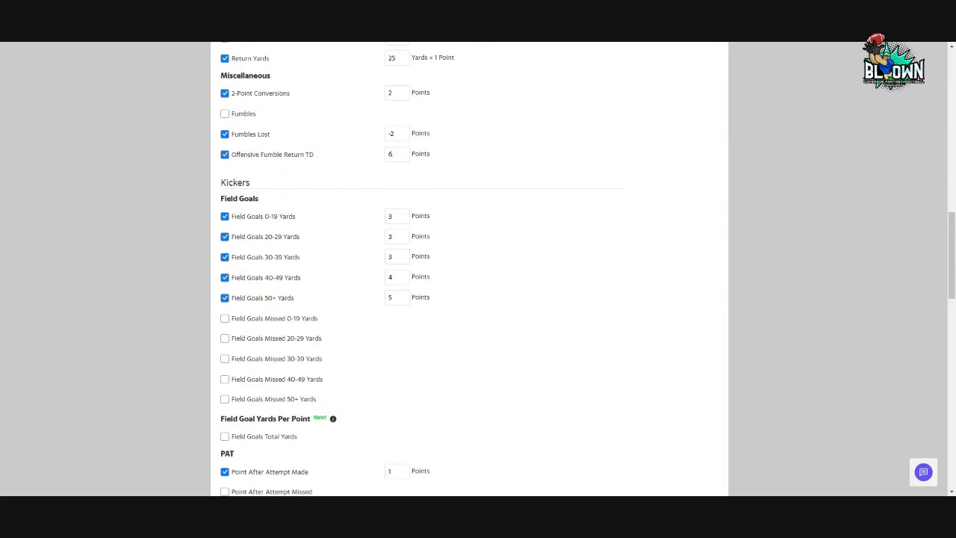
{"action": "left_click_drag", "start_coordinate": [402, 135], "coordinate": [382, 140]}
{"action": "left_click", "coordinate": [397, 154]}
- Set the kicker categories Field Goals 0-19 Yards and Field Goals 20-29 Yards to 2 points each
{"action": "scroll", "coordinate": [338, 203], "scroll_direction": "down", "scroll_amount": 1}
{"action": "scroll", "coordinate": [336, 201], "scroll_direction": "down", "scroll_amount": 1}
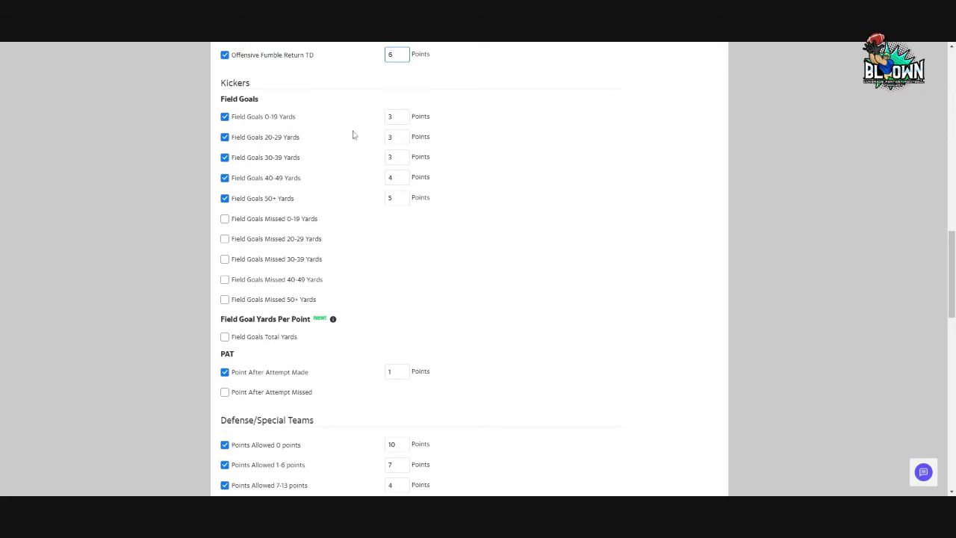
{"action": "left_click", "coordinate": [396, 116]}
{"action": "key", "text": "BackSpace"}
{"action": "type", "text": "2"}
{"action": "left_click", "coordinate": [392, 139]}
{"action": "key", "text": "BackSpace"}
{"action": "type", "text": "2"}
{"action": "key", "text": "shift+Tab"}
{"action": "left_click", "coordinate": [371, 158]}
- Enable Field Goals Missed 0-19 Yards and Field Goals Missed 20-29 Yards with -1 point each
{"action": "scroll", "coordinate": [369, 242], "scroll_direction": "down", "scroll_amount": 1}
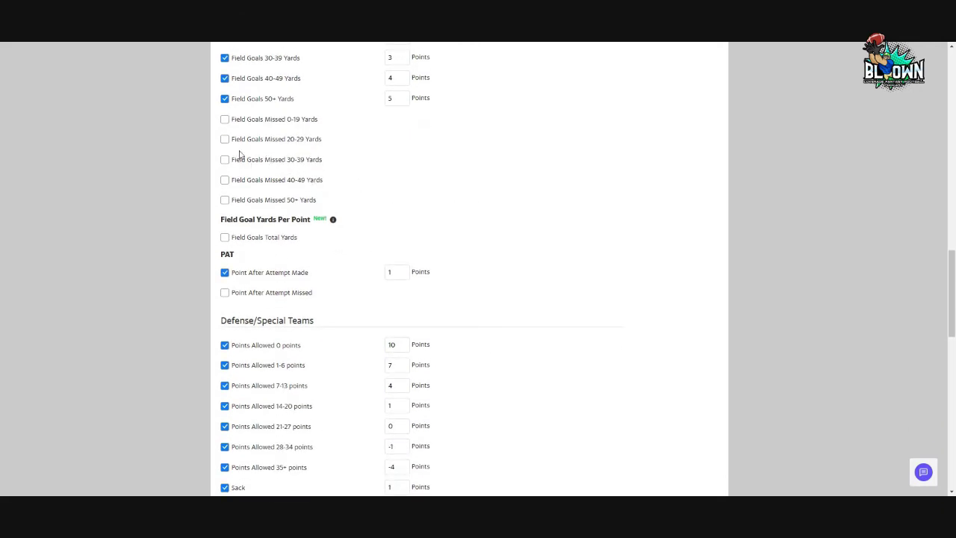
{"action": "left_click", "coordinate": [225, 119]}
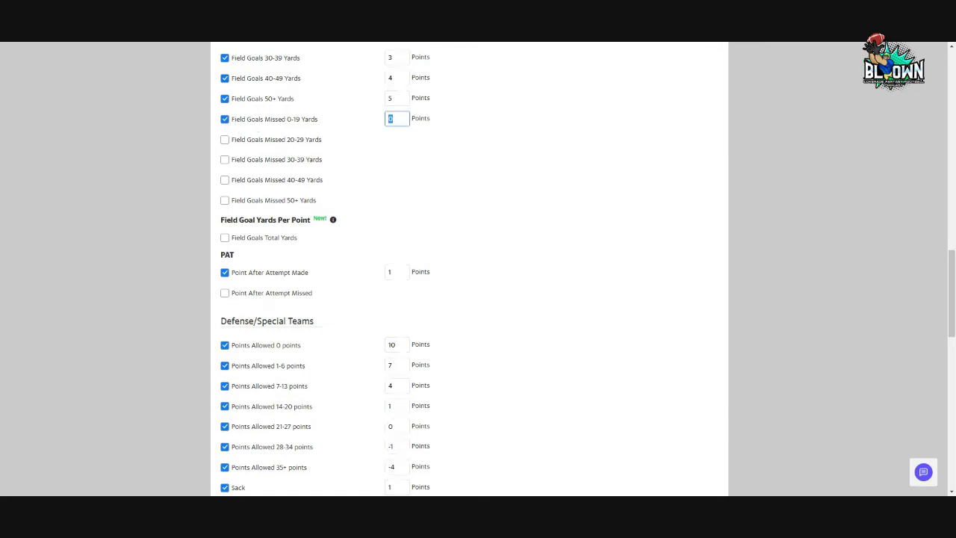
{"action": "type", "text": "-1"}
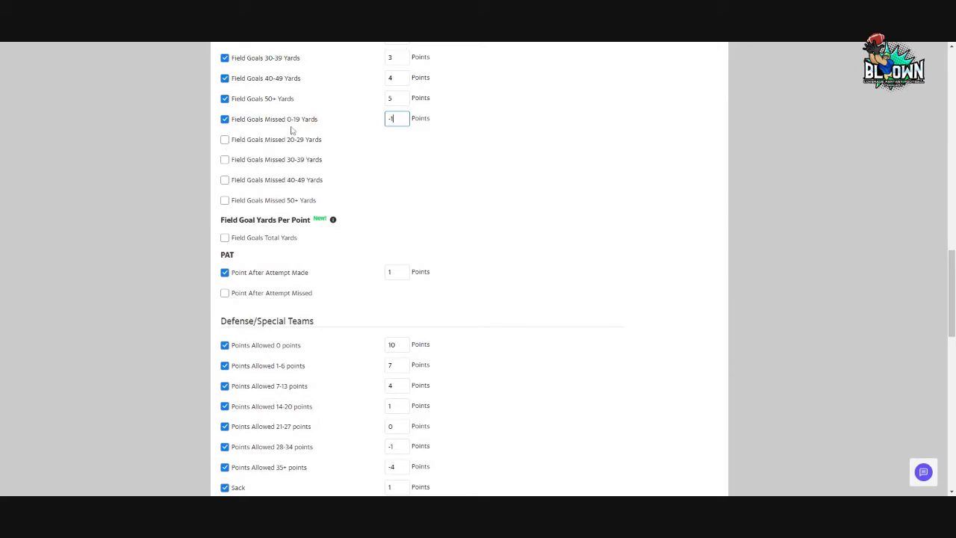
{"action": "left_click", "coordinate": [225, 140]}
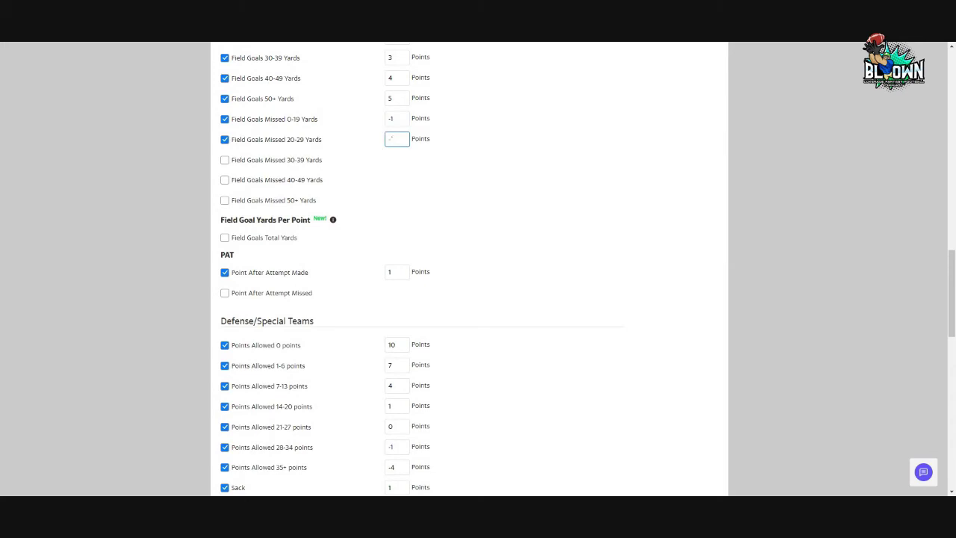
{"action": "left_click", "coordinate": [476, 212]}
{"action": "left_click", "coordinate": [396, 118]}
{"action": "left_click", "coordinate": [395, 203]}
- Examine the Field Goal Yards Per Point explanation and the Defense/Special Teams scoring categories
{"action": "scroll", "coordinate": [385, 212], "scroll_direction": "down", "scroll_amount": 1}
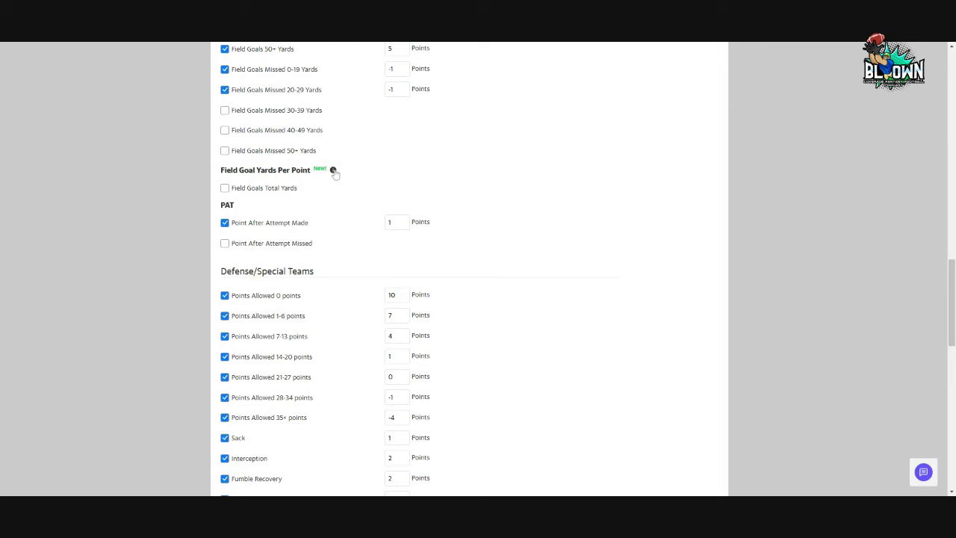
{"action": "mouse_move", "coordinate": [333, 171]}
{"action": "scroll", "coordinate": [347, 193], "scroll_direction": "down", "scroll_amount": 2}
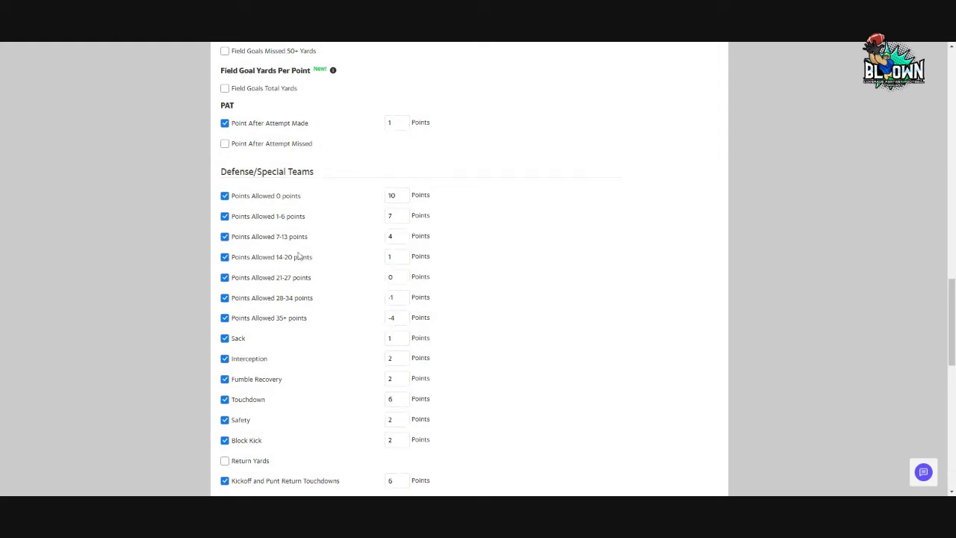
- Enable Return Yards in the Defense/Special Teams scoring at 25 yards per point
{"action": "scroll", "coordinate": [306, 242], "scroll_direction": "down", "scroll_amount": 2}
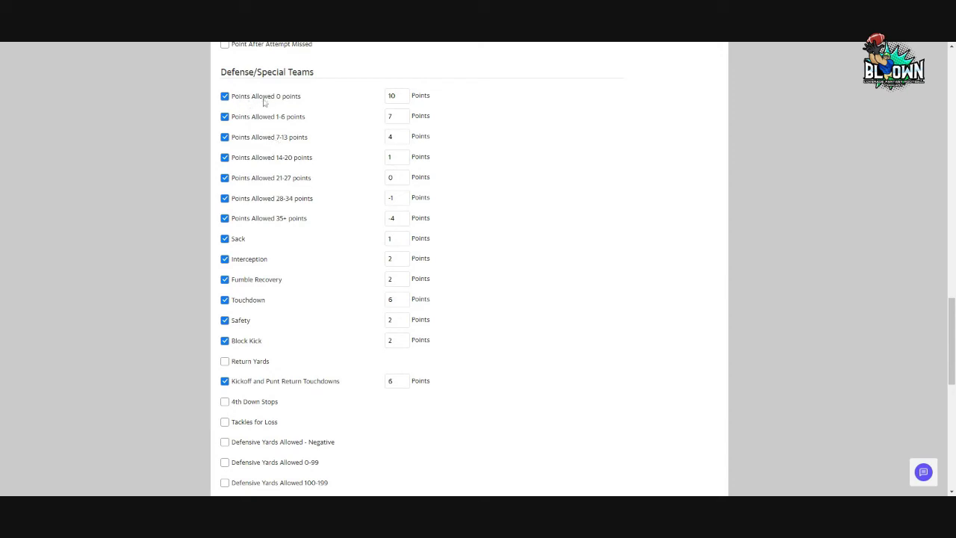
{"action": "left_click", "coordinate": [395, 96]}
{"action": "scroll", "coordinate": [348, 303], "scroll_direction": "down", "scroll_amount": 2}
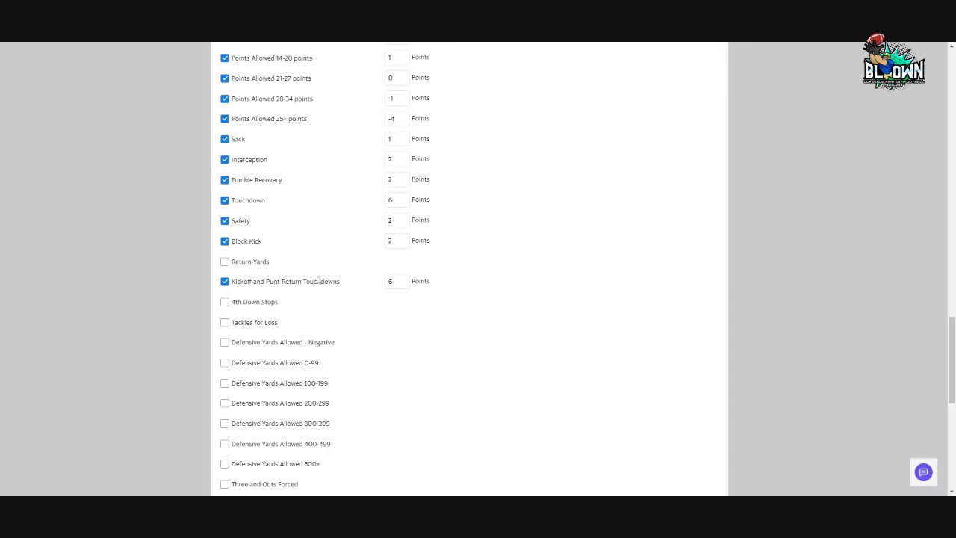
{"action": "scroll", "coordinate": [317, 280], "scroll_direction": "down", "scroll_amount": 1}
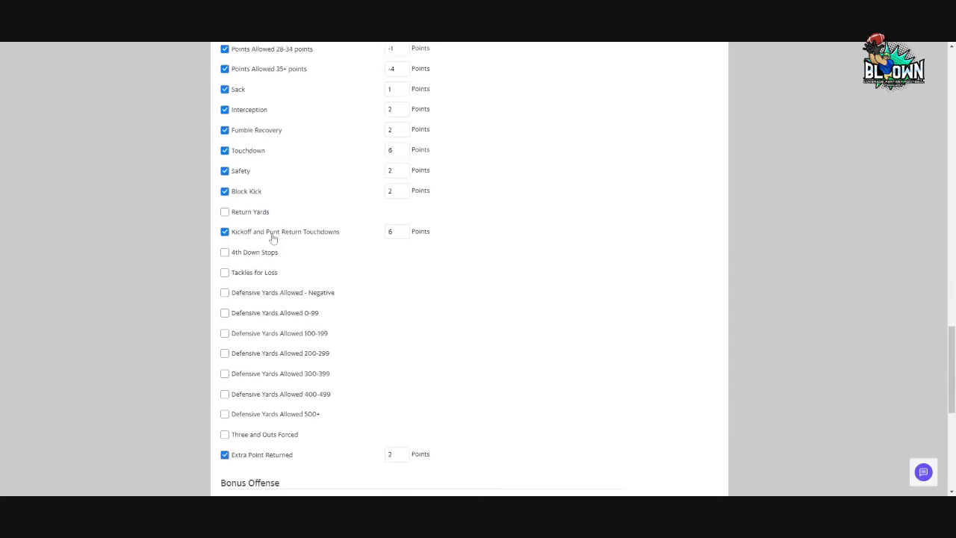
{"action": "left_click", "coordinate": [225, 211]}
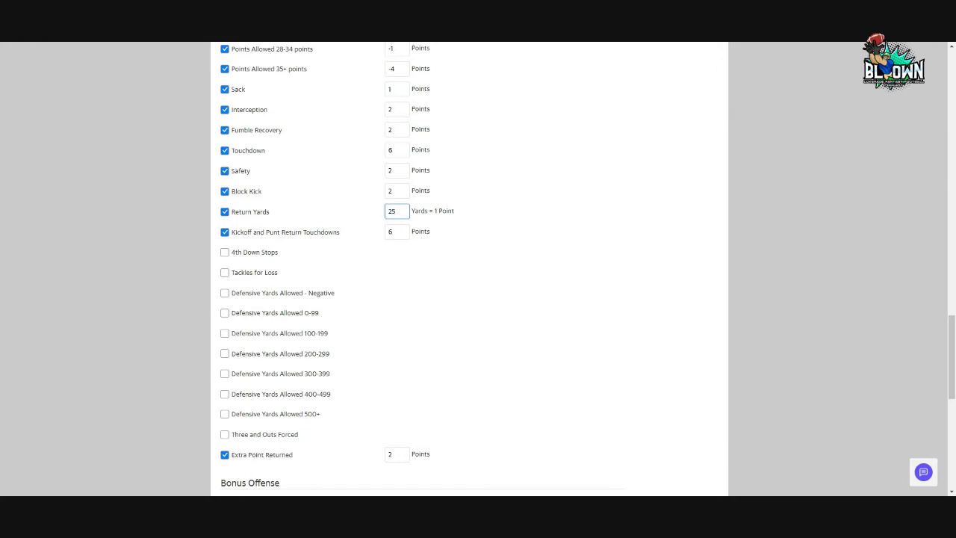
{"action": "left_click", "coordinate": [490, 318]}
- Enable Tackles for Loss in the Defense/Special Teams scoring with .5 points each
{"action": "scroll", "coordinate": [367, 312], "scroll_direction": "down", "scroll_amount": 2}
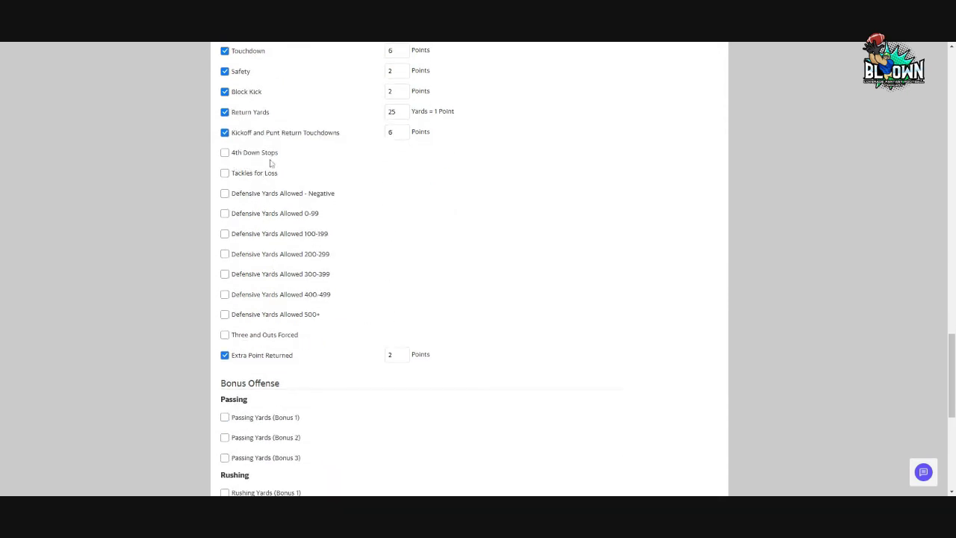
{"action": "left_click", "coordinate": [225, 175]}
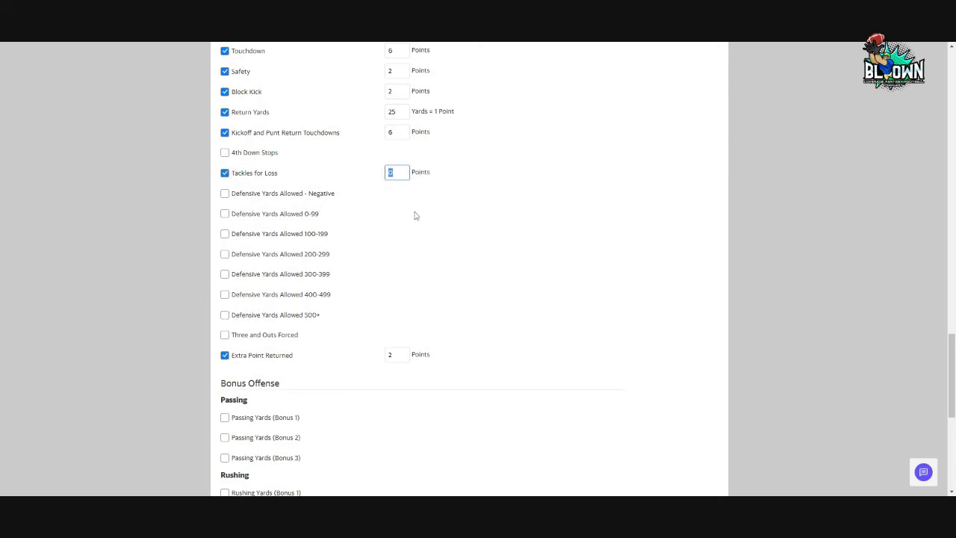
{"action": "key", "text": "Tab"}
- Enable Passing Yards (Bonus 1) under Bonus Offense with 3 points for 50 yards
{"action": "scroll", "coordinate": [305, 272], "scroll_direction": "down", "scroll_amount": 1}
{"action": "scroll", "coordinate": [305, 272], "scroll_direction": "down", "scroll_amount": 1}
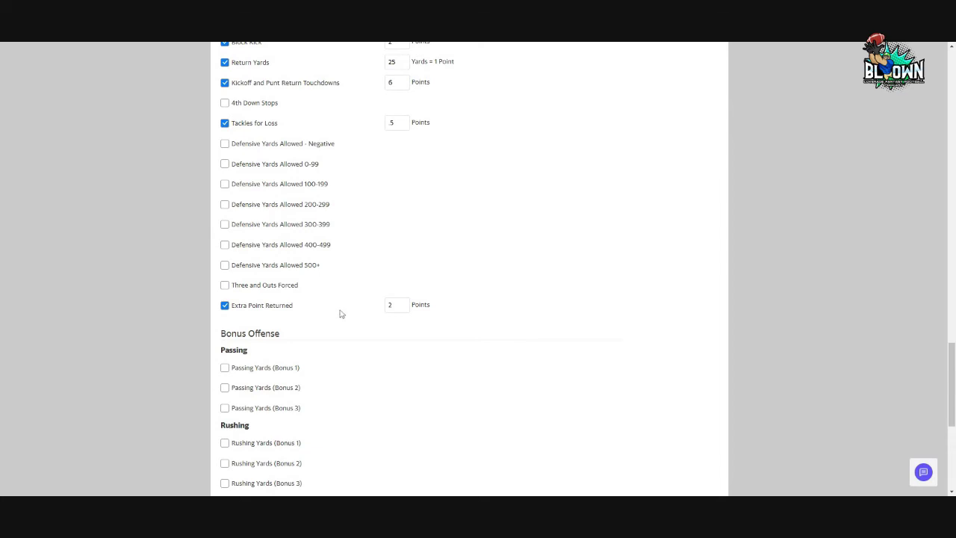
{"action": "scroll", "coordinate": [340, 314], "scroll_direction": "down", "scroll_amount": 1}
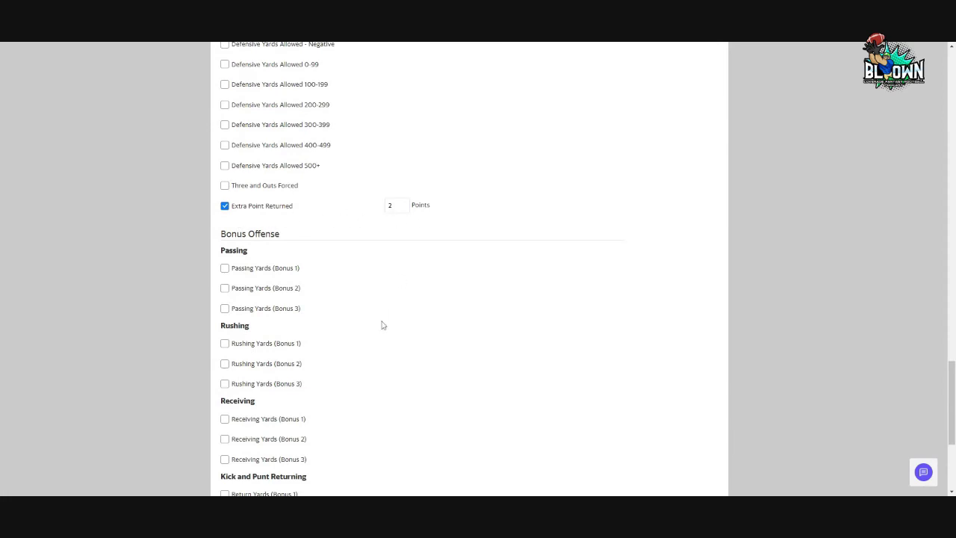
{"action": "scroll", "coordinate": [382, 325], "scroll_direction": "down", "scroll_amount": 1}
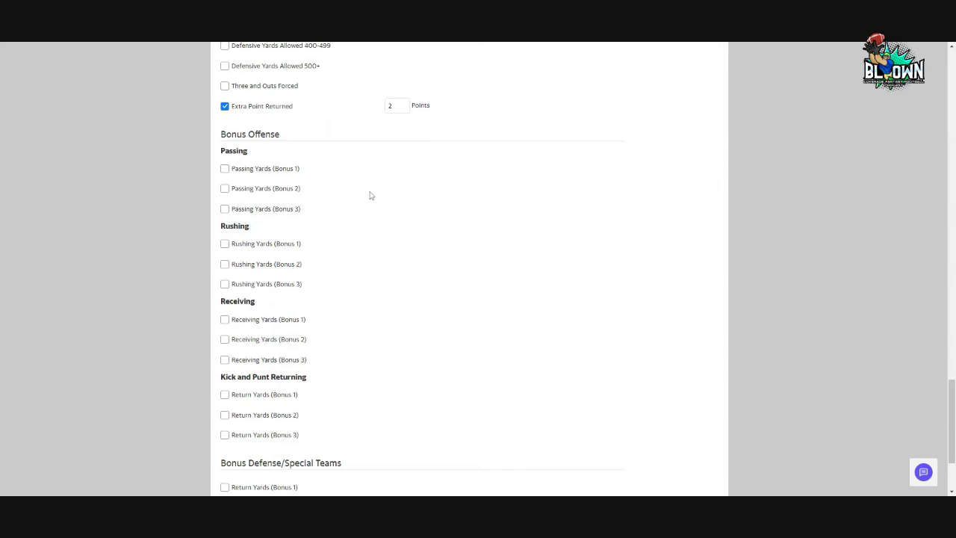
{"action": "scroll", "coordinate": [254, 134], "scroll_direction": "down", "scroll_amount": 1}
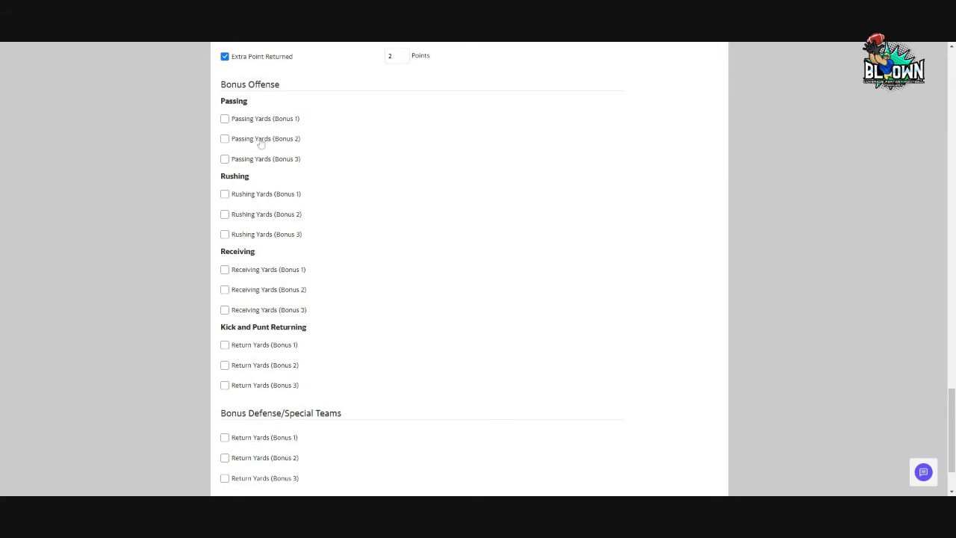
{"action": "left_click", "coordinate": [224, 119]}
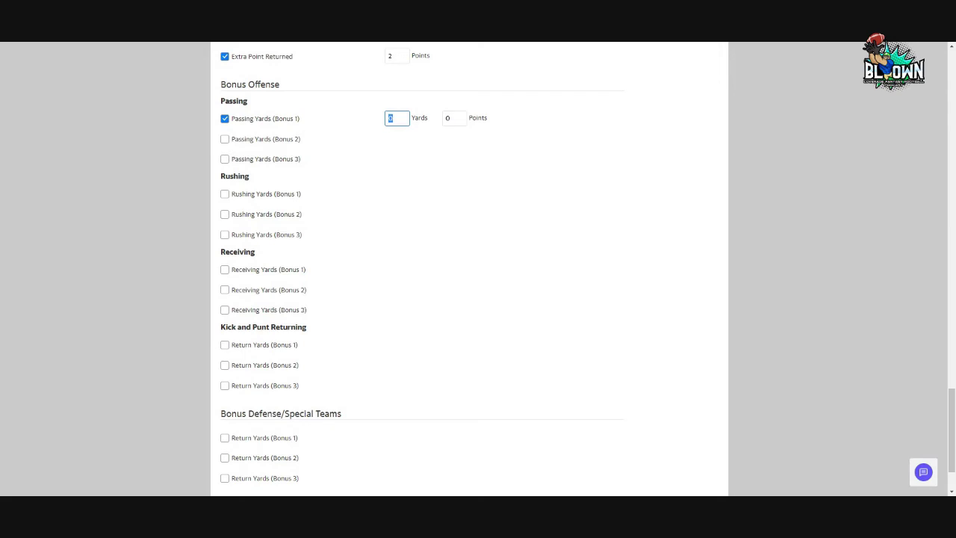
{"action": "key", "text": "Tab"}
{"action": "key", "text": "Tab"}
- Enable Rushing Yards (Bonus 1) and Receiving Yards (Bonus 1), each with 3 points for 50 yards
{"action": "left_click", "coordinate": [226, 195]}
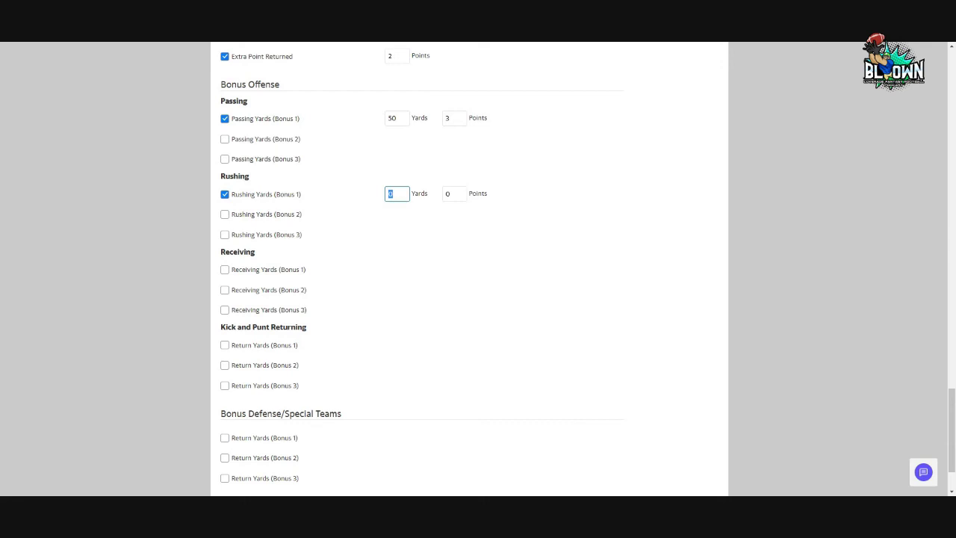
{"action": "key", "text": "Tab"}
{"action": "left_click", "coordinate": [432, 129]}
{"action": "left_click", "coordinate": [225, 269]}
{"action": "key", "text": "Tab"}
{"action": "type", "text": "3"}
{"action": "left_click", "coordinate": [396, 288]}
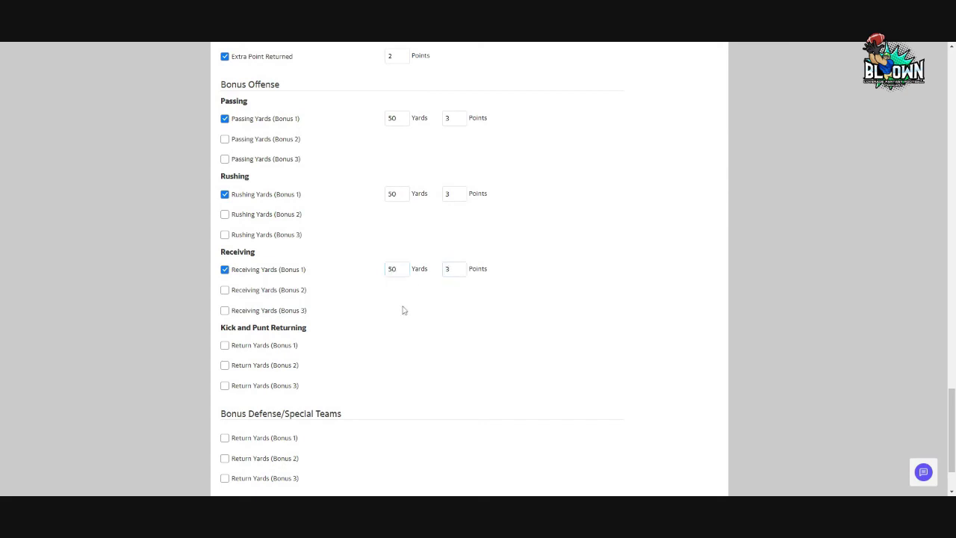
- Save the scoring settings and return to the Commissioner Tools overview
{"action": "scroll", "coordinate": [393, 323], "scroll_direction": "down", "scroll_amount": 2}
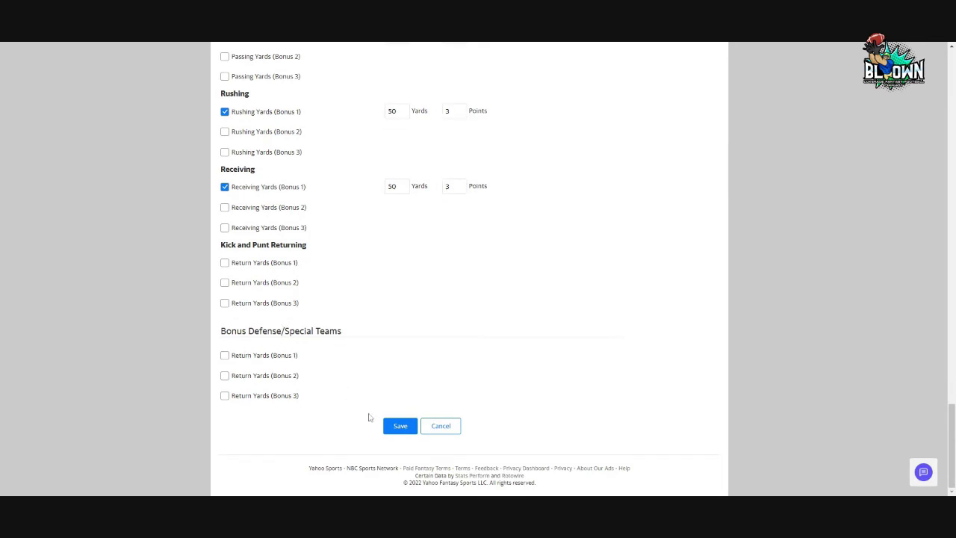
{"action": "left_click", "coordinate": [402, 426]}
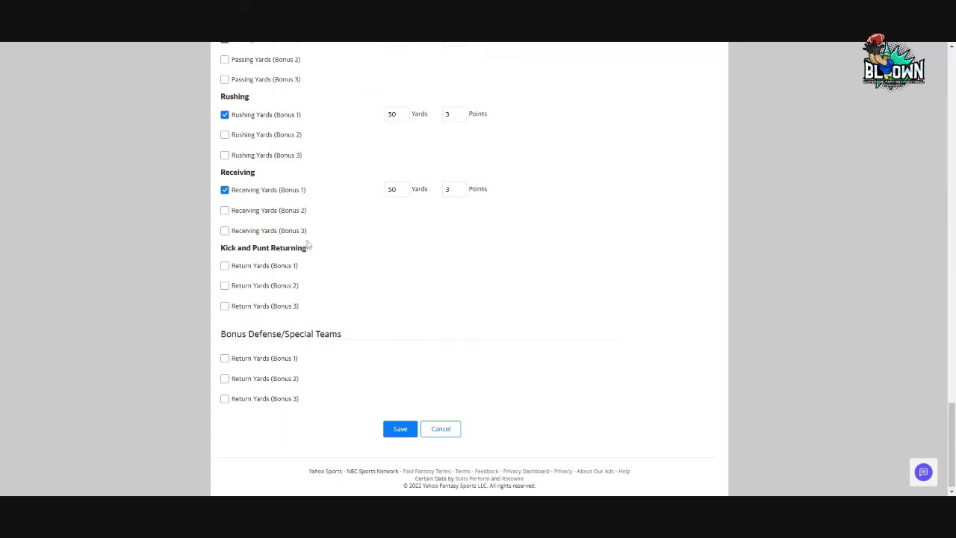
{"action": "scroll", "coordinate": [309, 242], "scroll_direction": "up", "scroll_amount": 20}
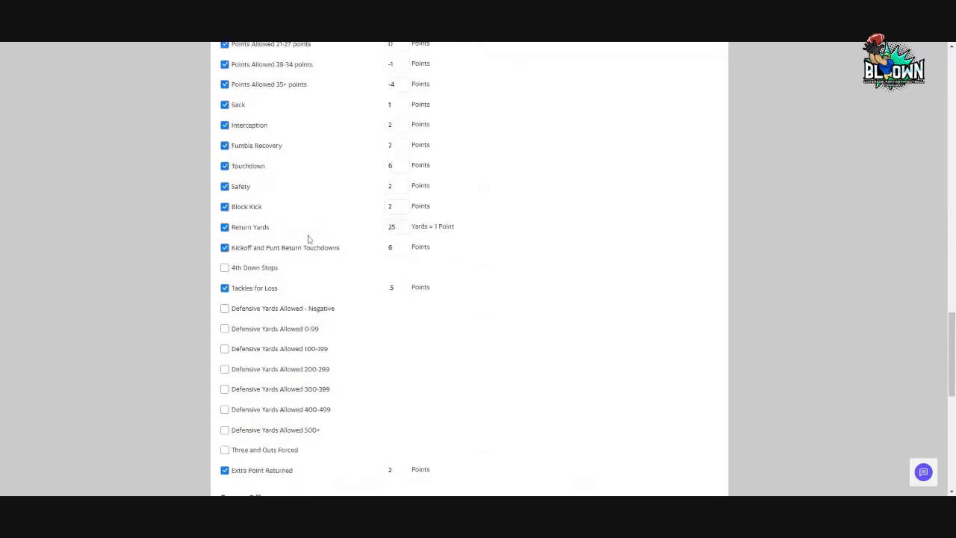
{"action": "scroll", "coordinate": [312, 240], "scroll_direction": "up", "scroll_amount": 3}
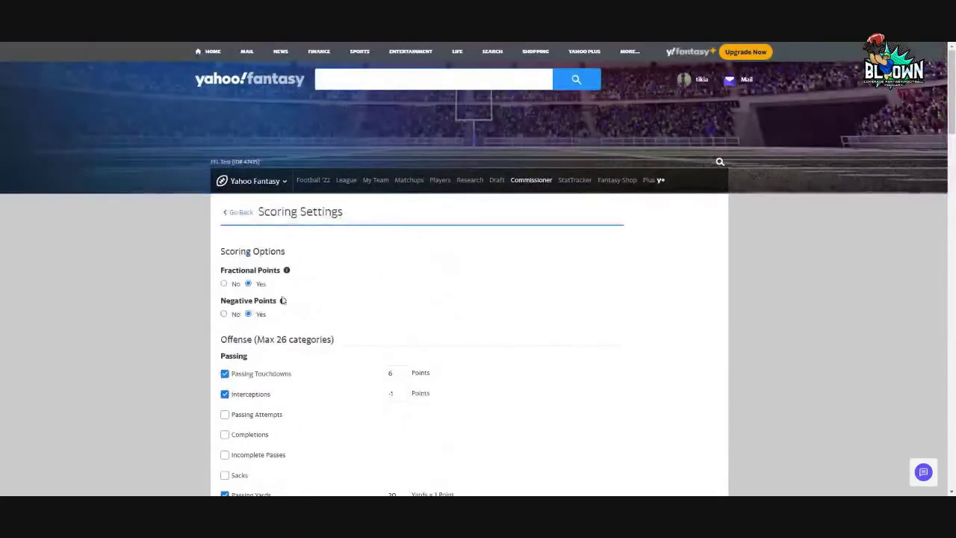
{"action": "left_click", "coordinate": [243, 214]}
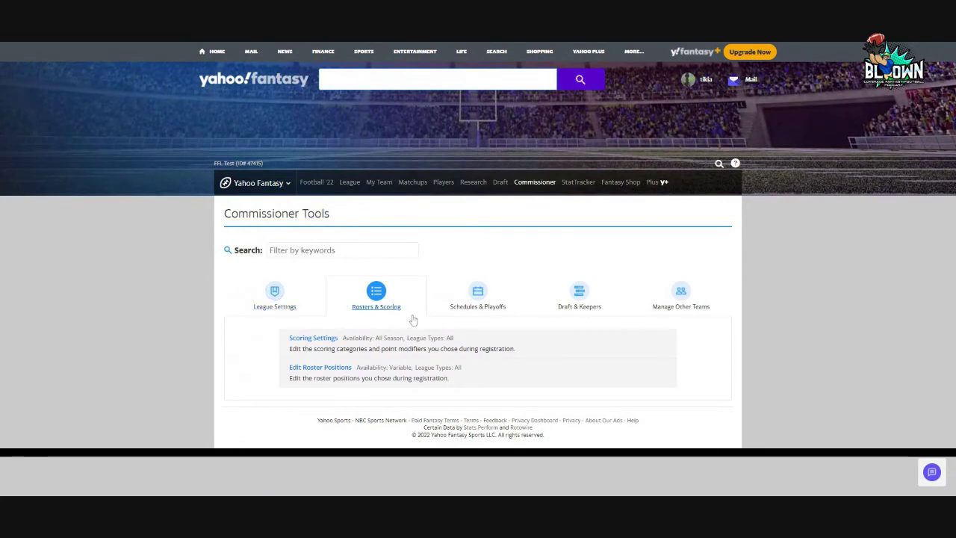
- Try to open Edit Schedules among the Schedules & Playoffs tools, and return to the Commissioner Tools
{"action": "left_click", "coordinate": [478, 307]}
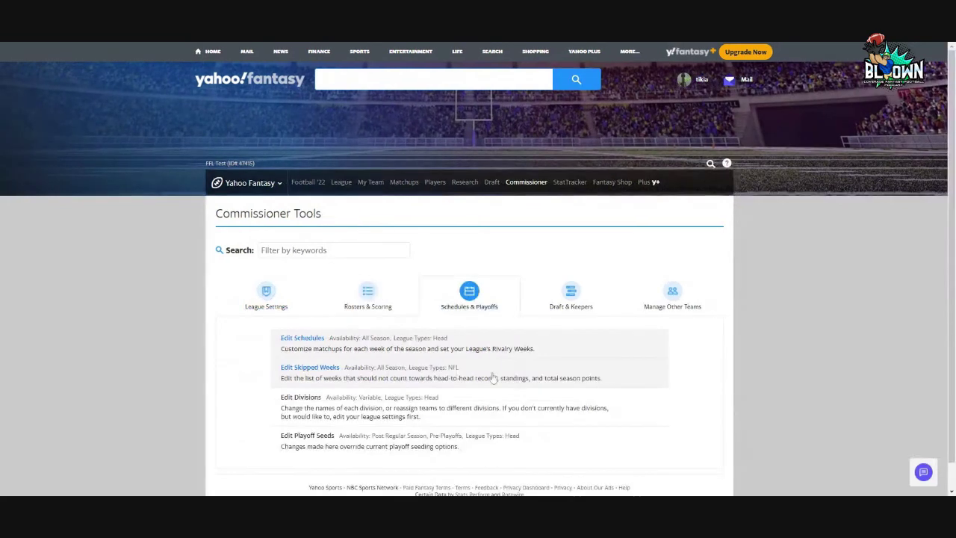
{"action": "scroll", "coordinate": [329, 375], "scroll_direction": "down", "scroll_amount": 1}
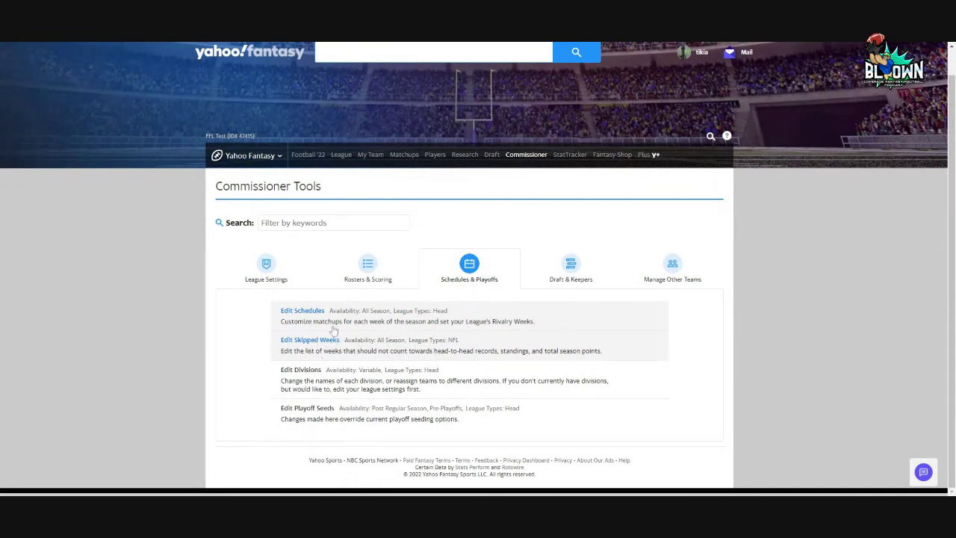
{"action": "left_click", "coordinate": [311, 311]}
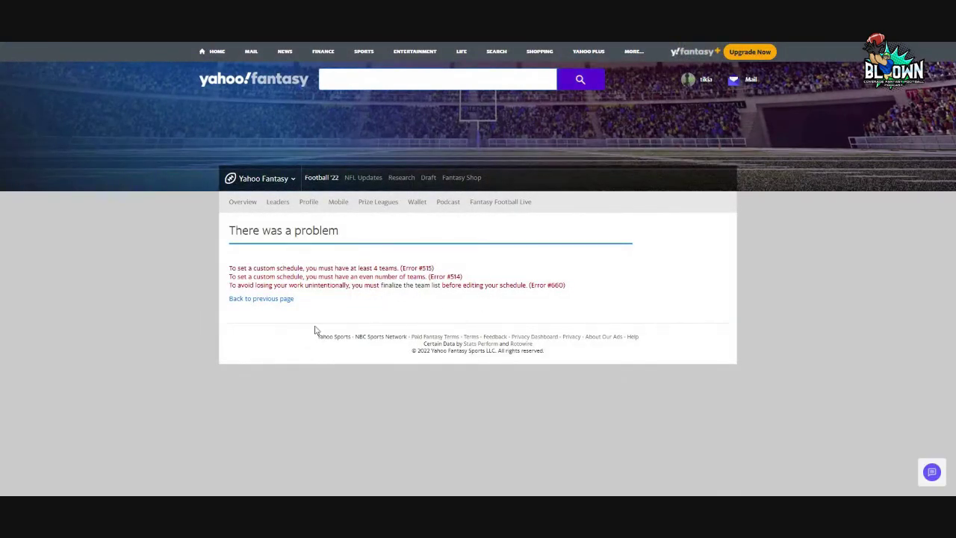
{"action": "left_click", "coordinate": [277, 299]}
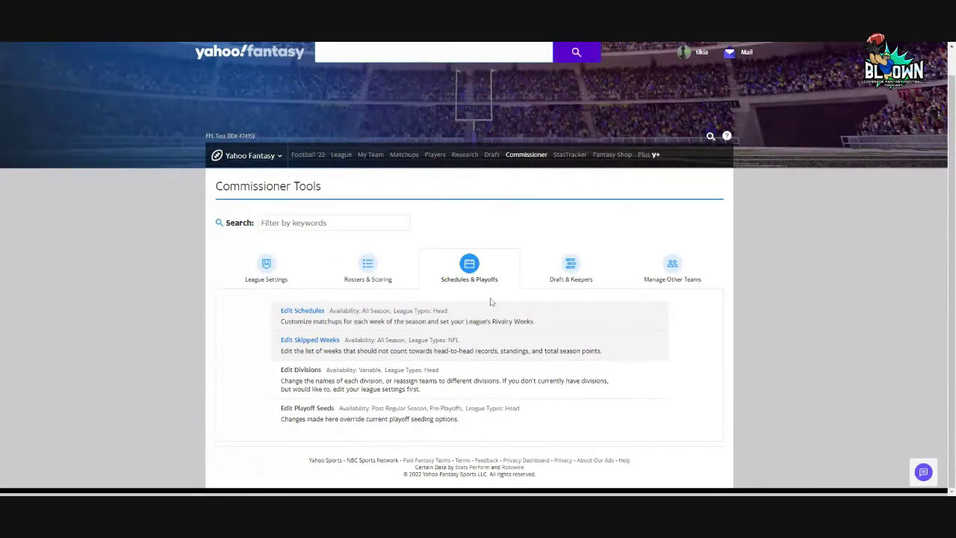
- Review the Draft & Keepers tools, including the Change Draft Type and Change Draft Time pages, without changing anything
{"action": "left_click", "coordinate": [577, 288]}
{"action": "scroll", "coordinate": [417, 372], "scroll_direction": "down", "scroll_amount": 3}
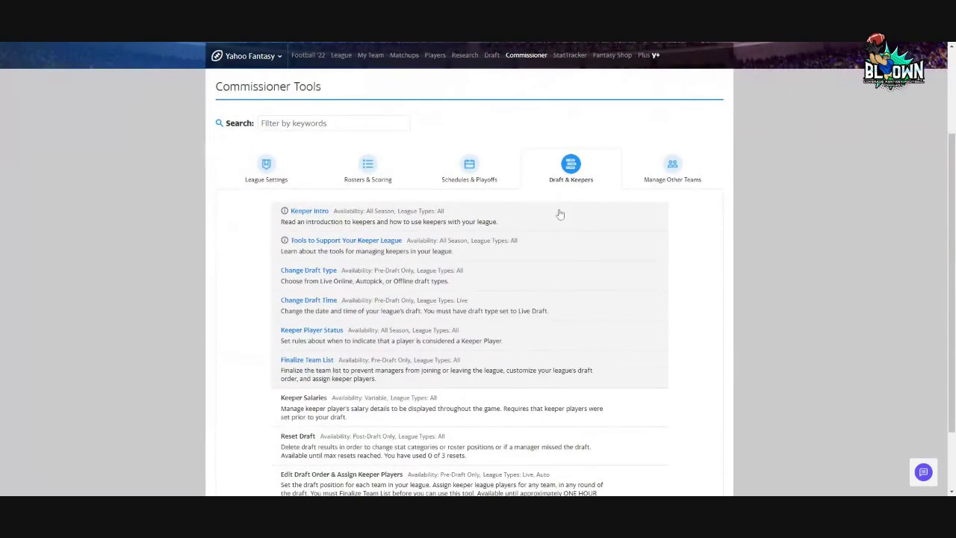
{"action": "scroll", "coordinate": [266, 364], "scroll_direction": "down", "scroll_amount": 3}
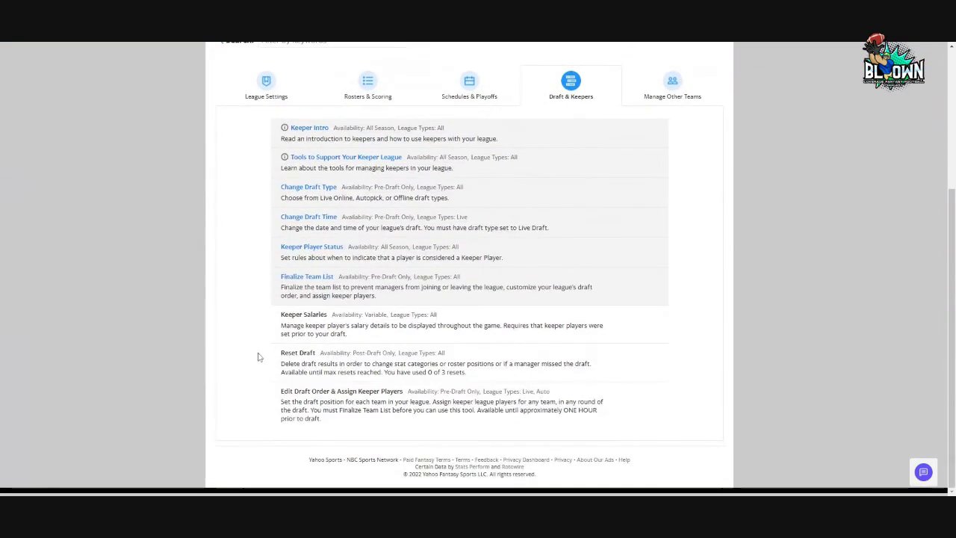
{"action": "left_click", "coordinate": [312, 192]}
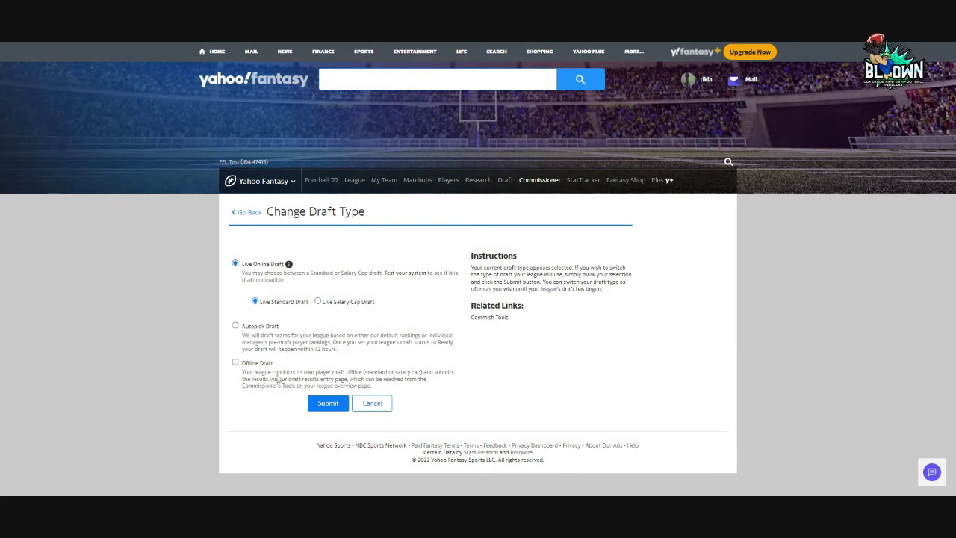
{"action": "left_click", "coordinate": [245, 213]}
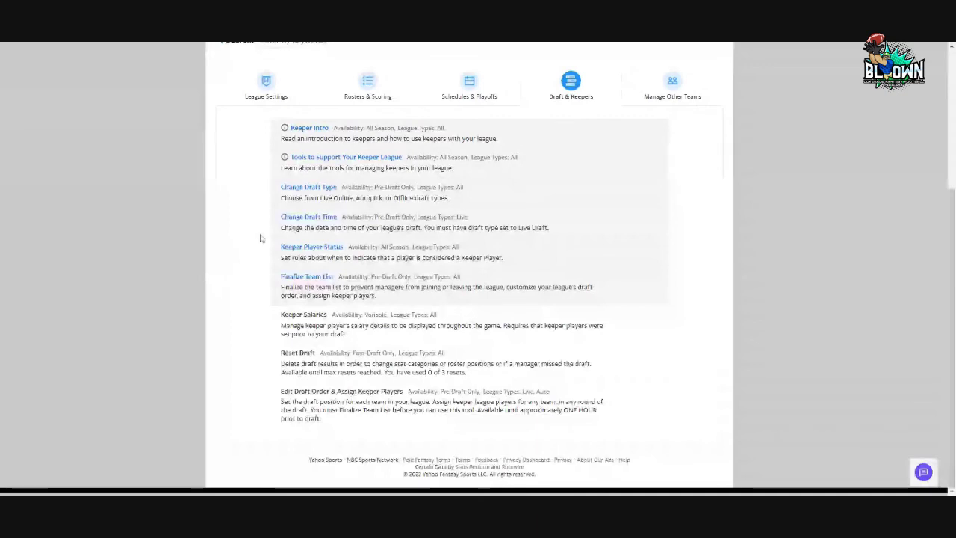
{"action": "left_click", "coordinate": [308, 216]}
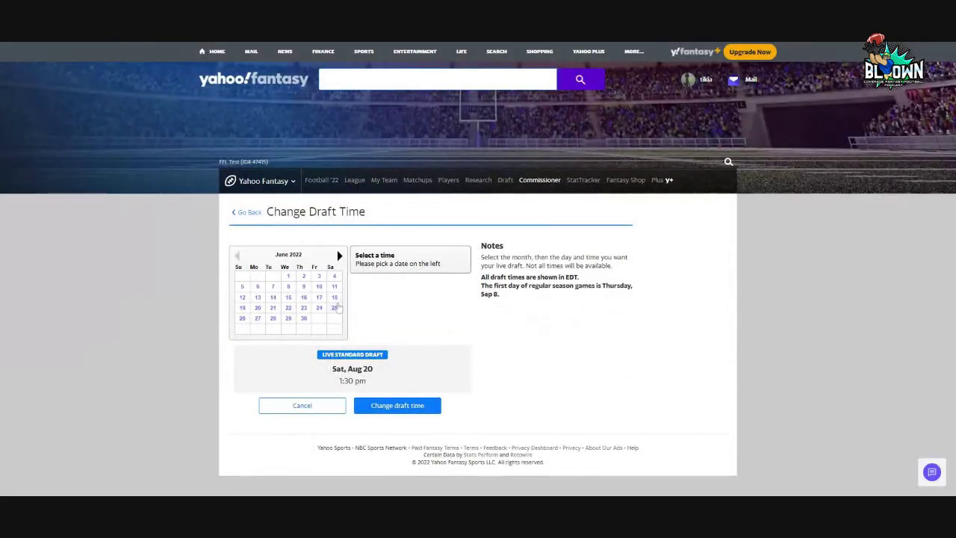
{"action": "left_click", "coordinate": [248, 214]}
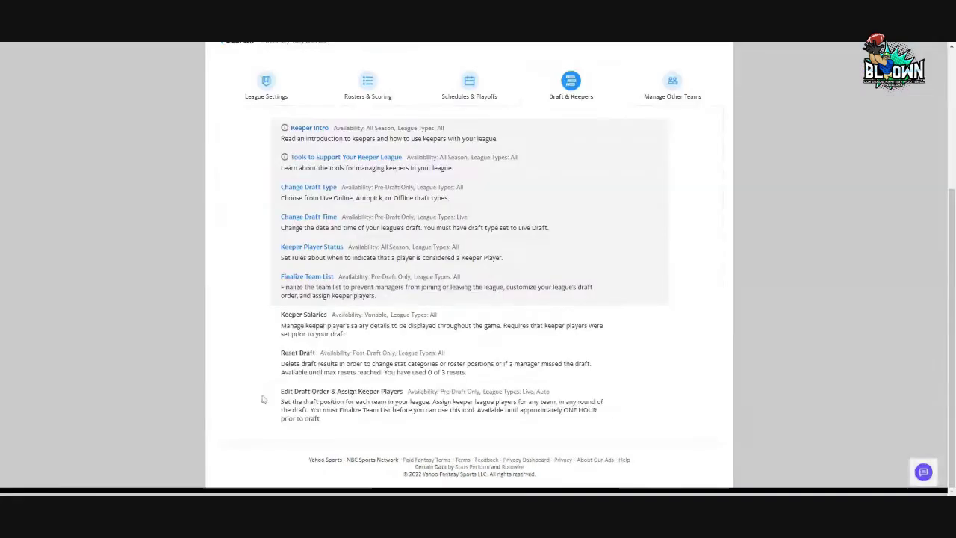